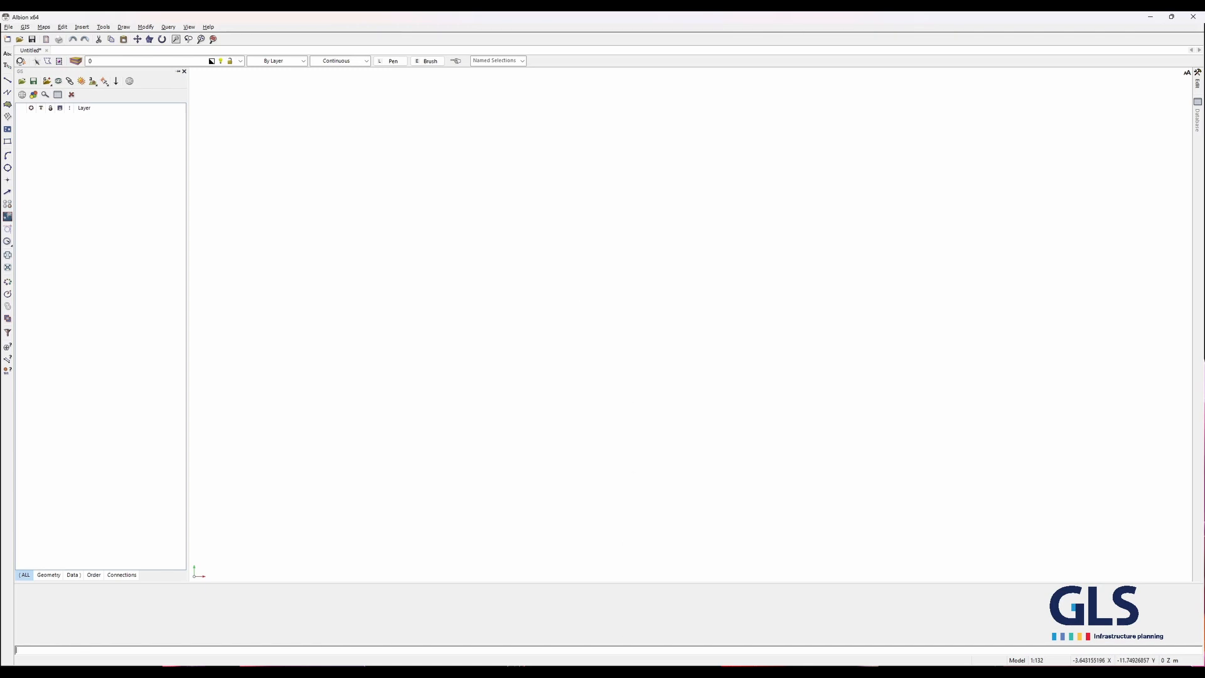
# - Select a block of parcels in the northwest of the cadastre, zoom to the selection and return to the previous view
pyautogui.click(574, 622)
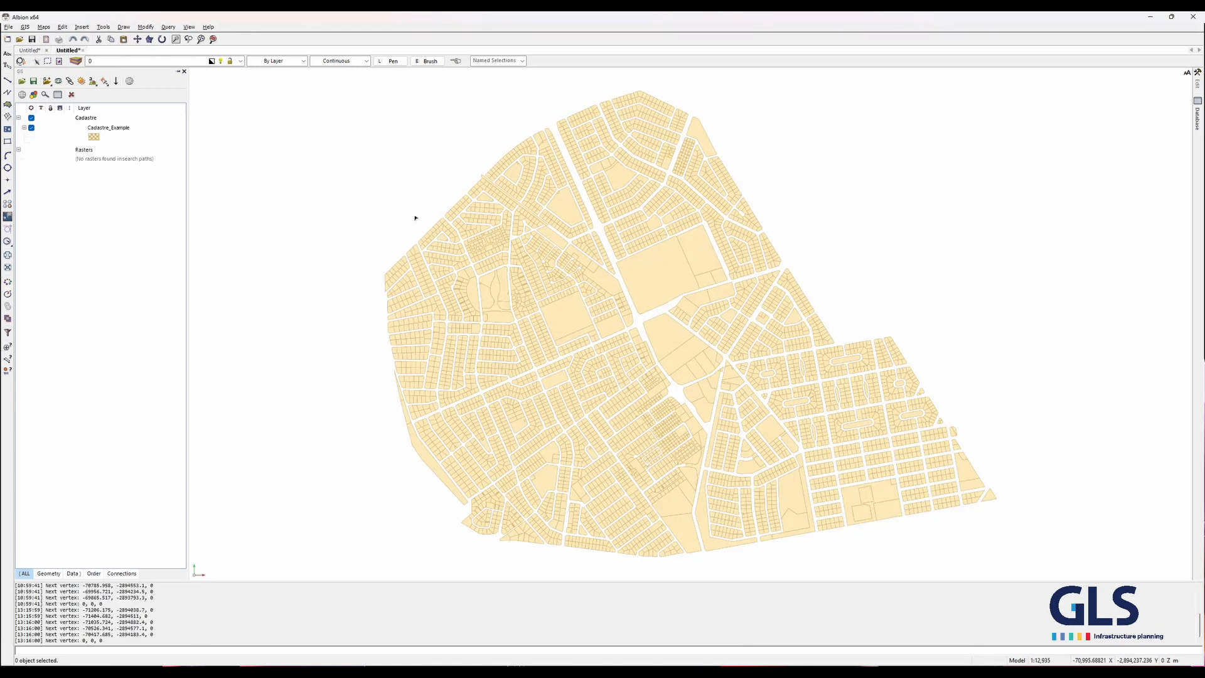
pyautogui.moveTo(414, 213); pyautogui.dragTo(570, 323)
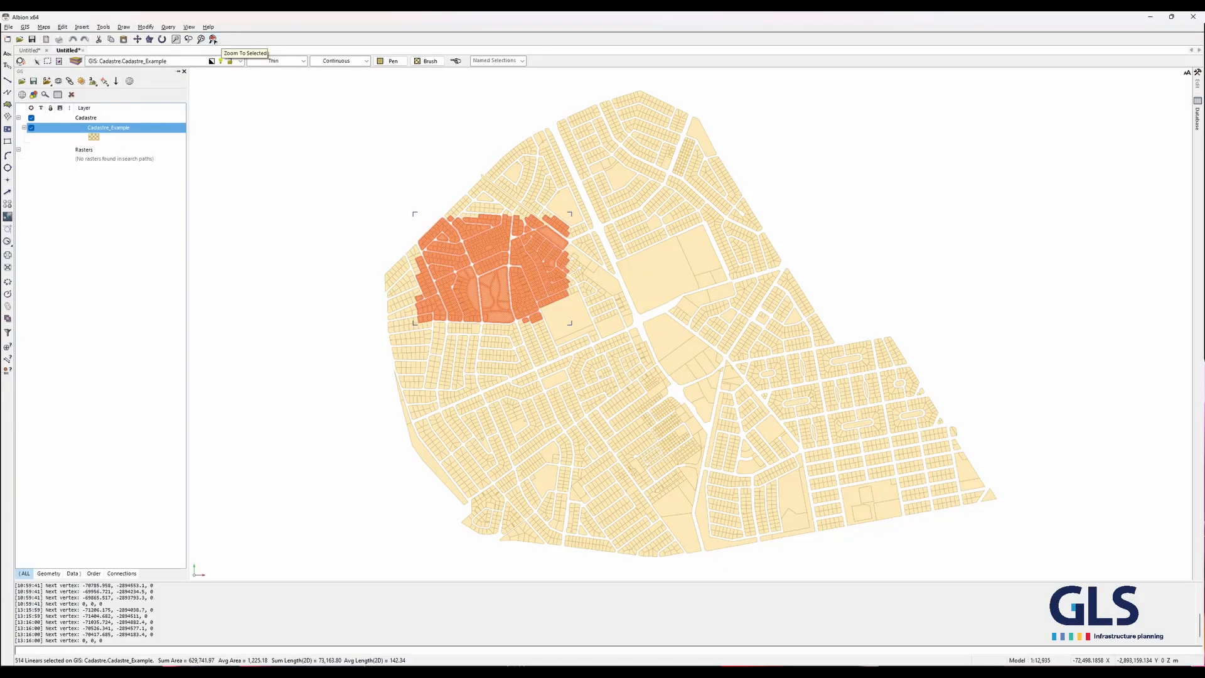
pyautogui.click(212, 39)
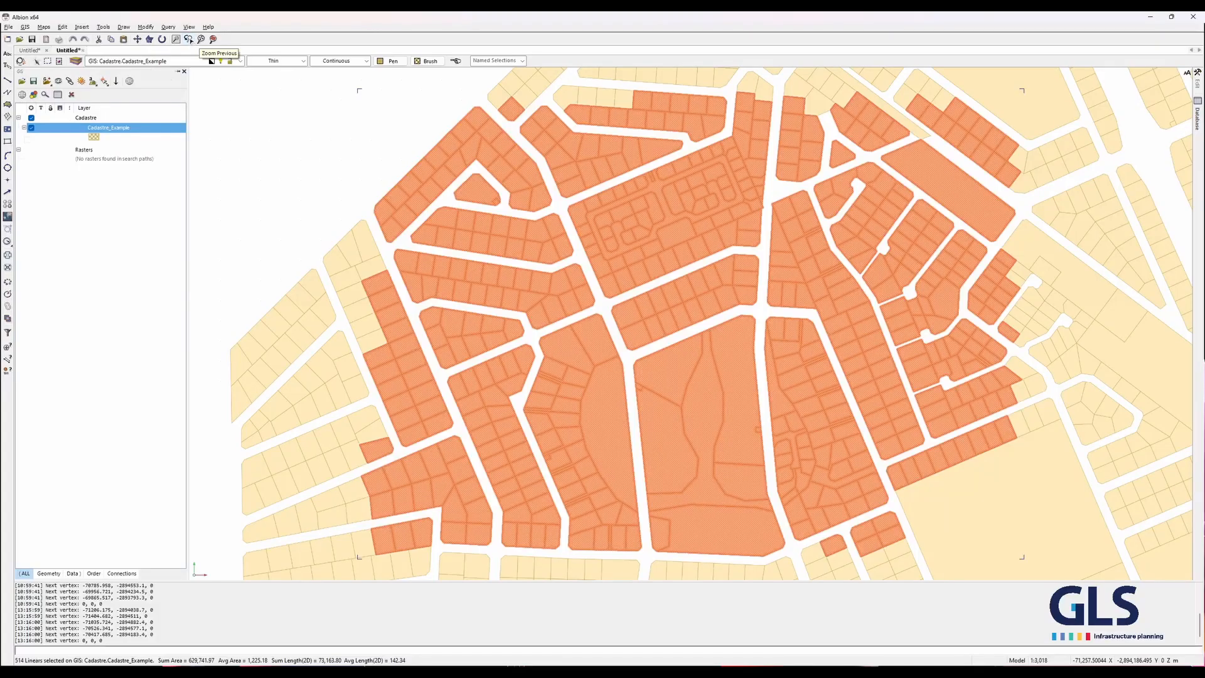
pyautogui.click(189, 39)
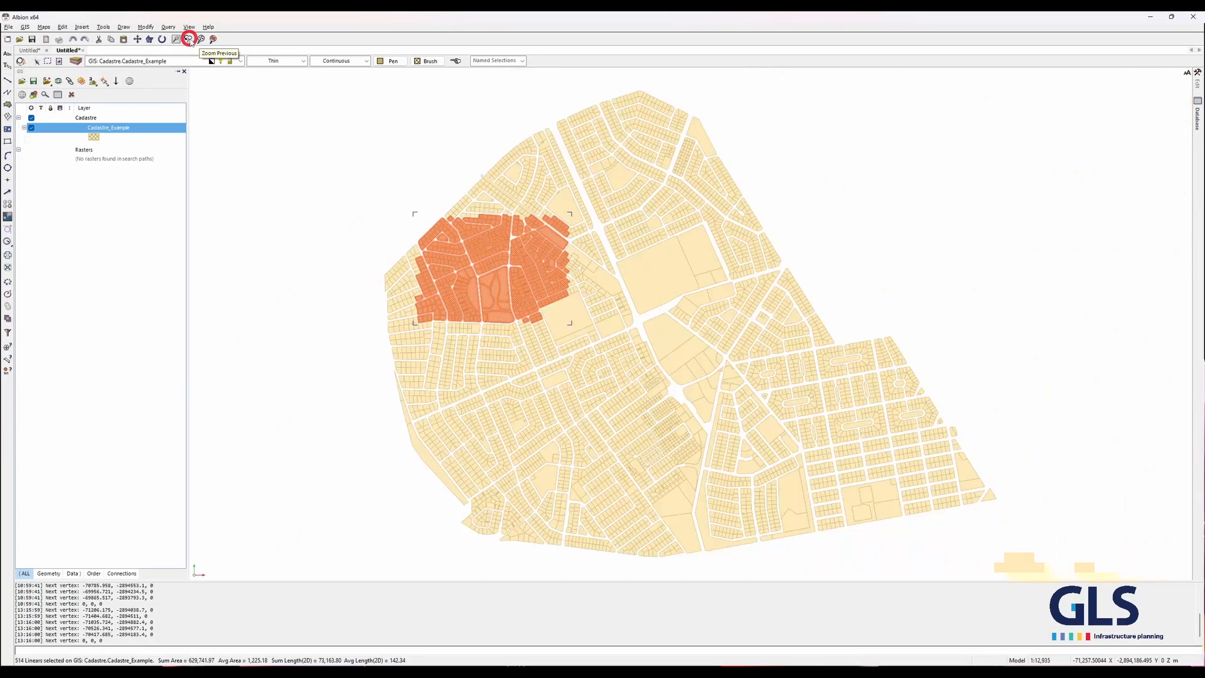
pyautogui.click(372, 161)
# - Zoom in on the individual parcels in the southeast of the cadastre and return to the full map extents
pyautogui.scroll(5, 926, 430)
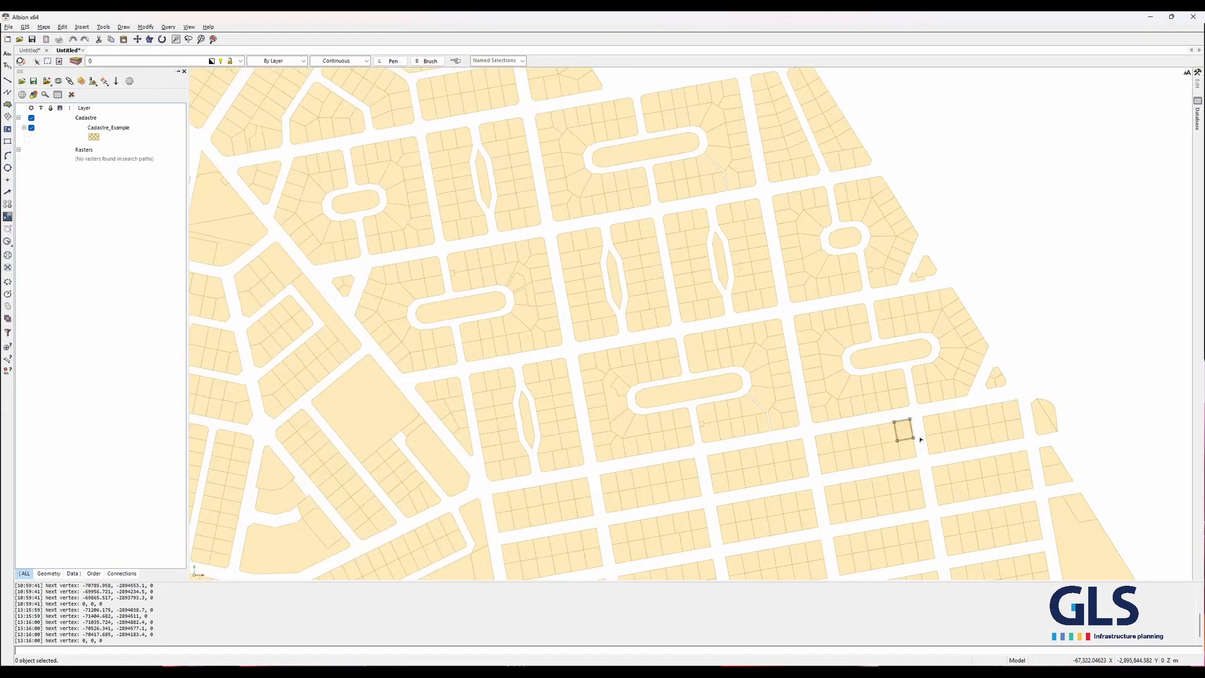
pyautogui.scroll(3, 921, 439)
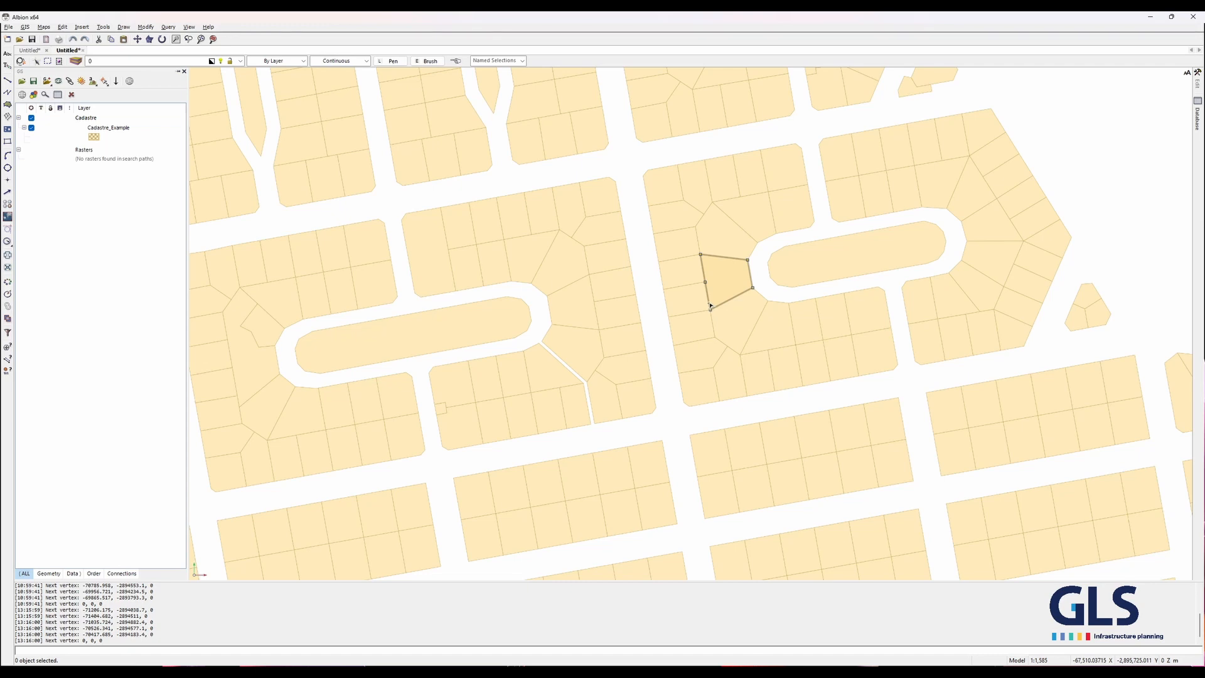
pyautogui.click(201, 44)
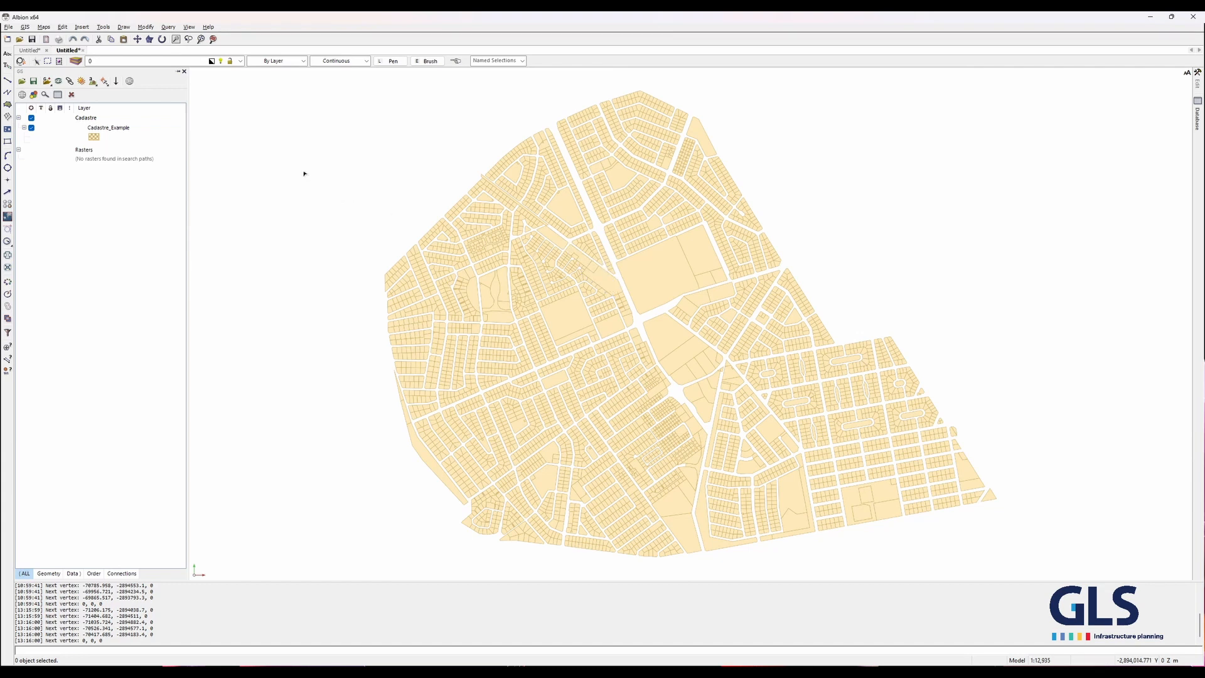
# - In the other open drawing with the angle-labelled cross, try viewport angles of 90, 180 and 270
pyautogui.click(31, 50)
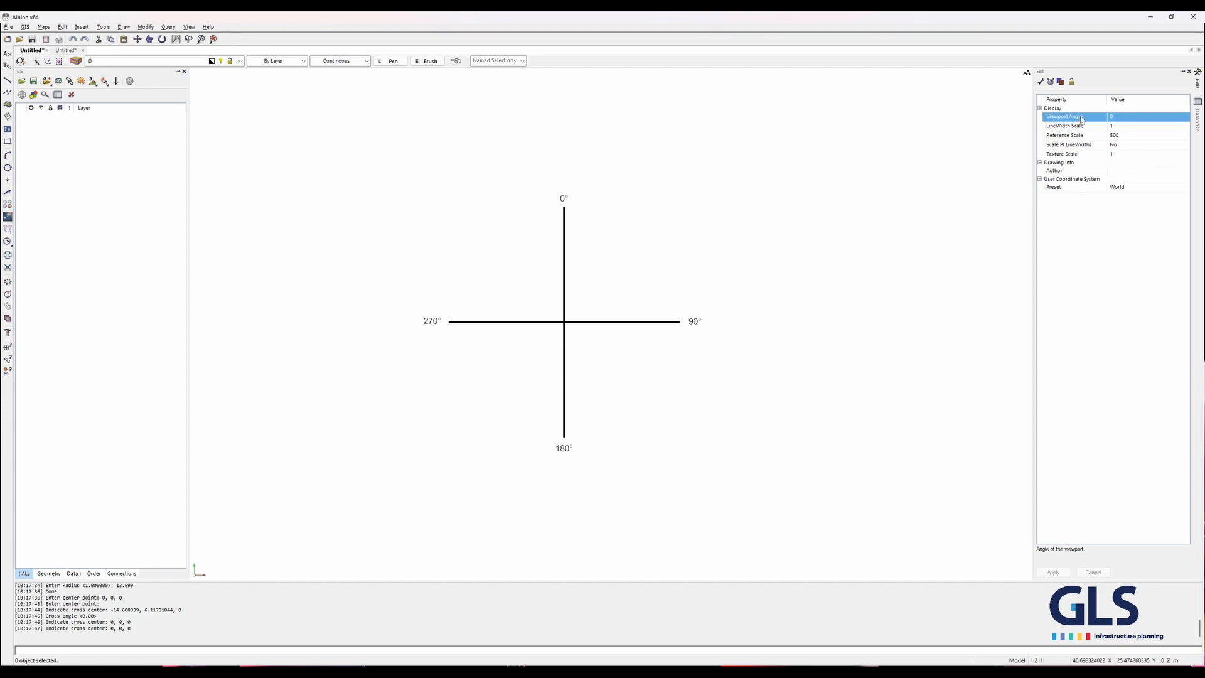
pyautogui.click(1120, 119)
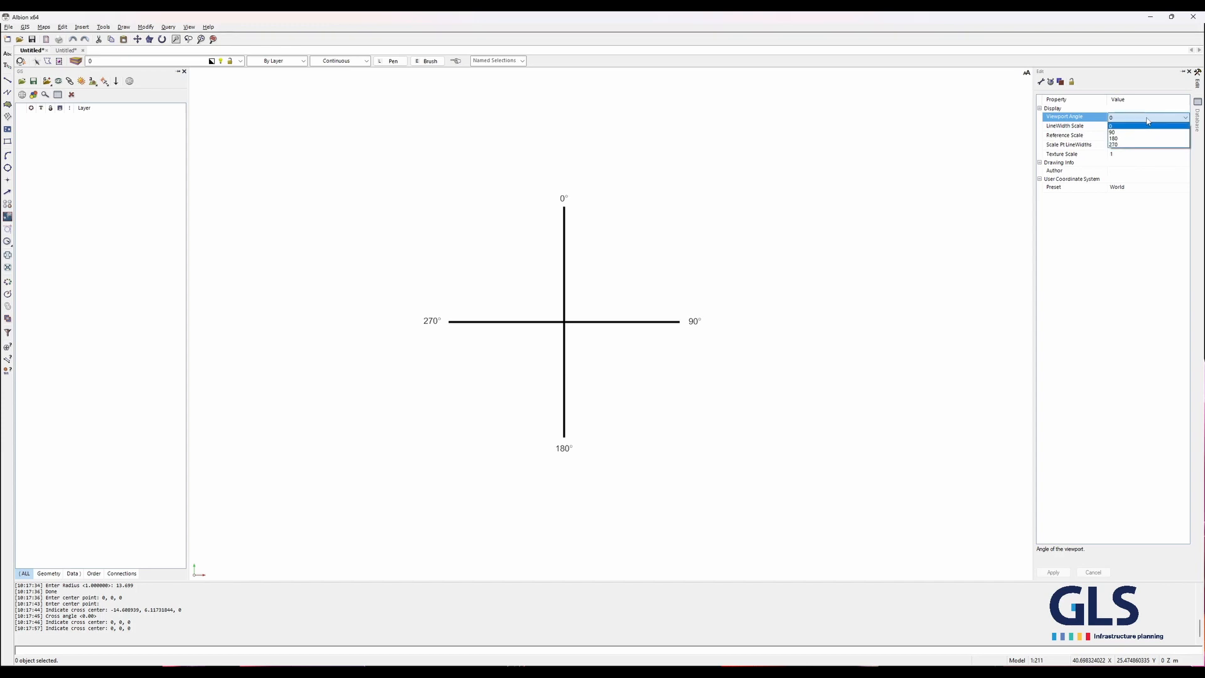
pyautogui.click(1127, 133)
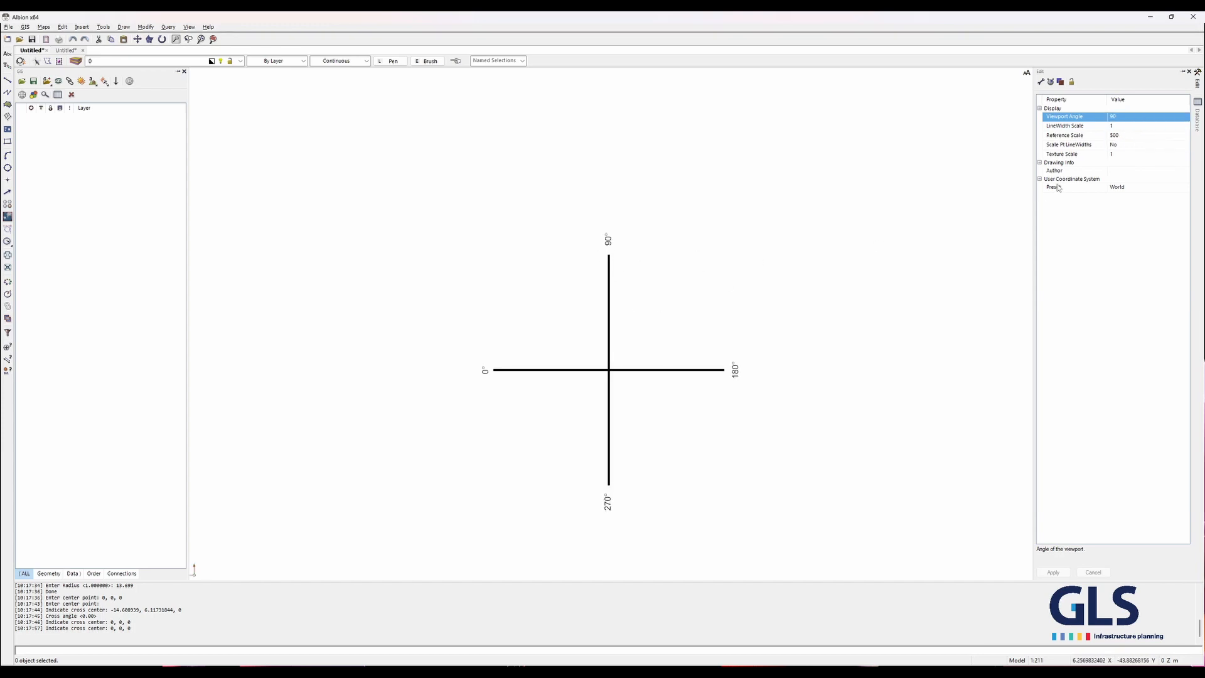
pyautogui.click(1124, 118)
pyautogui.click(1120, 139)
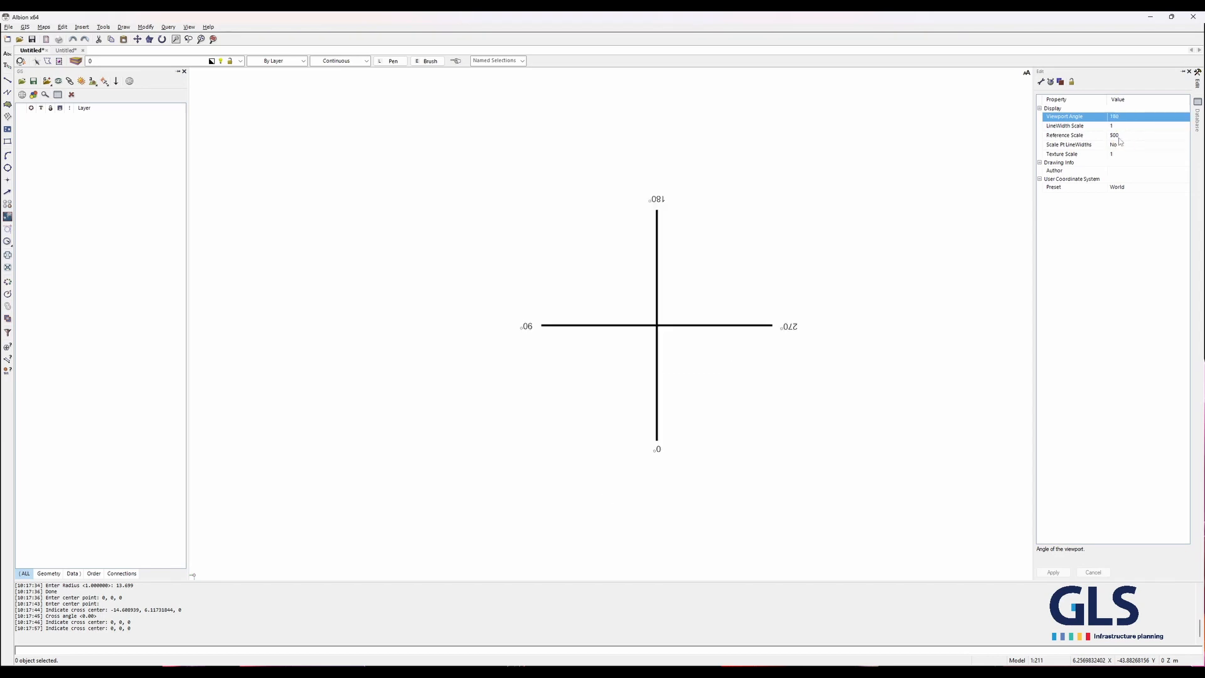
pyautogui.click(1124, 119)
pyautogui.click(1120, 145)
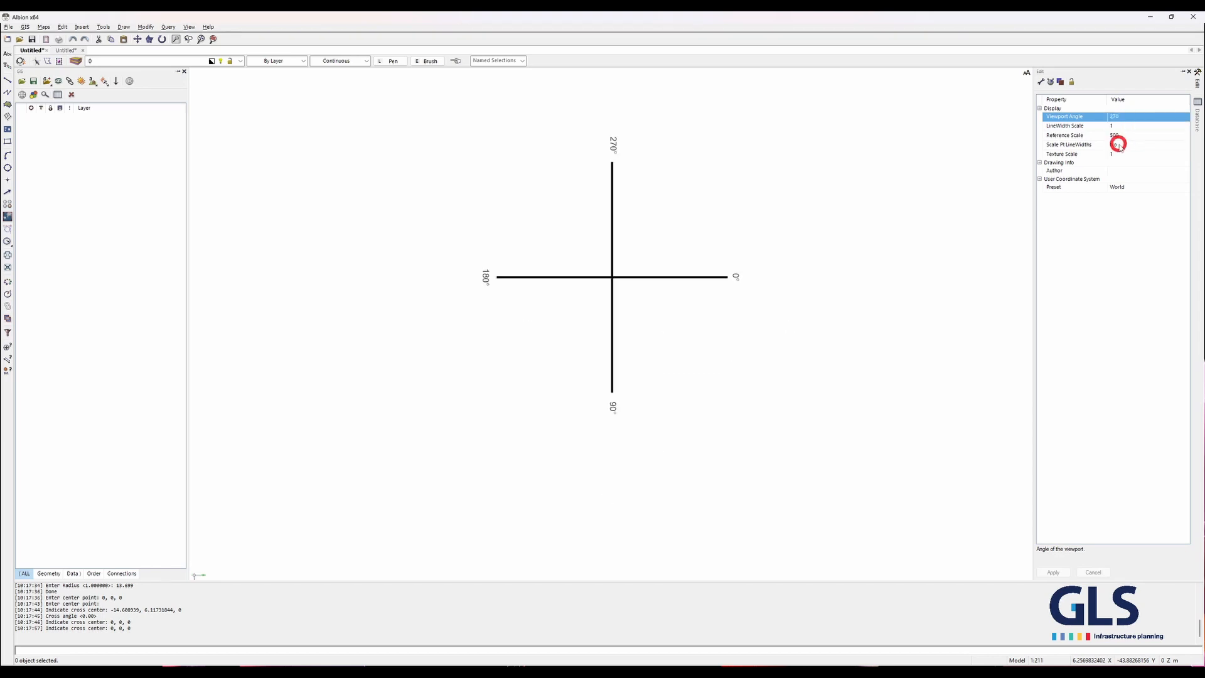
# - Set the viewport angle to 0 and the user coordinate system preset to Southern Hemisphere
pyautogui.click(1123, 119)
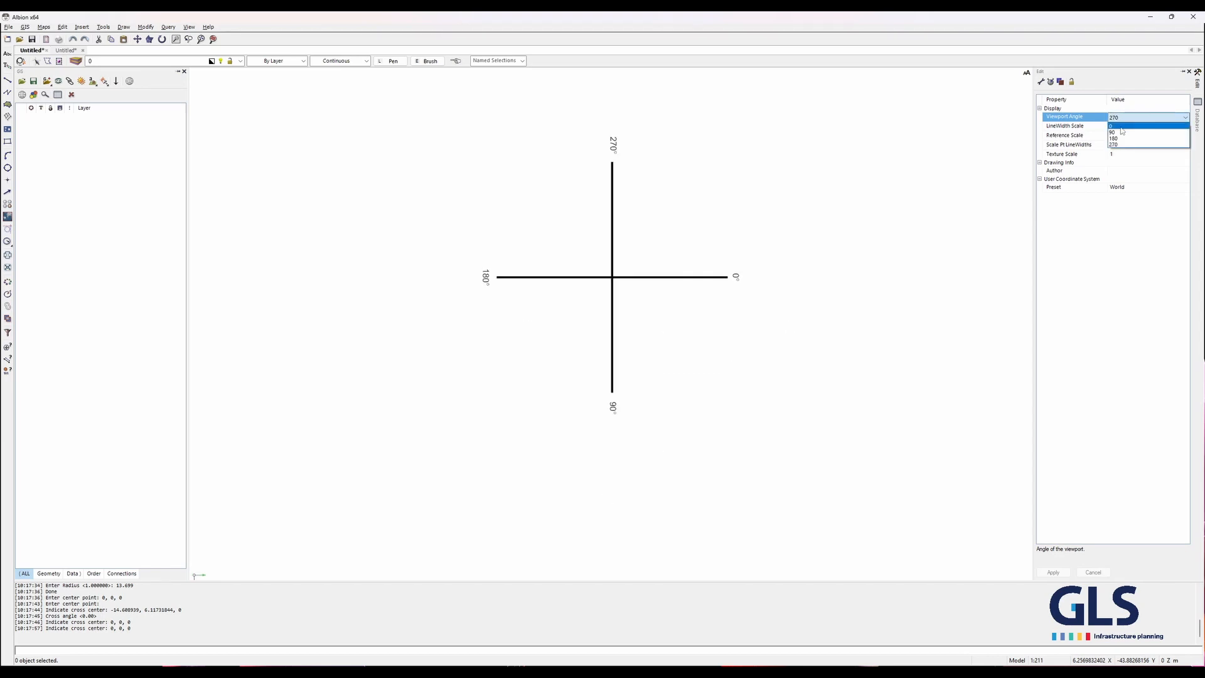
pyautogui.click(1119, 126)
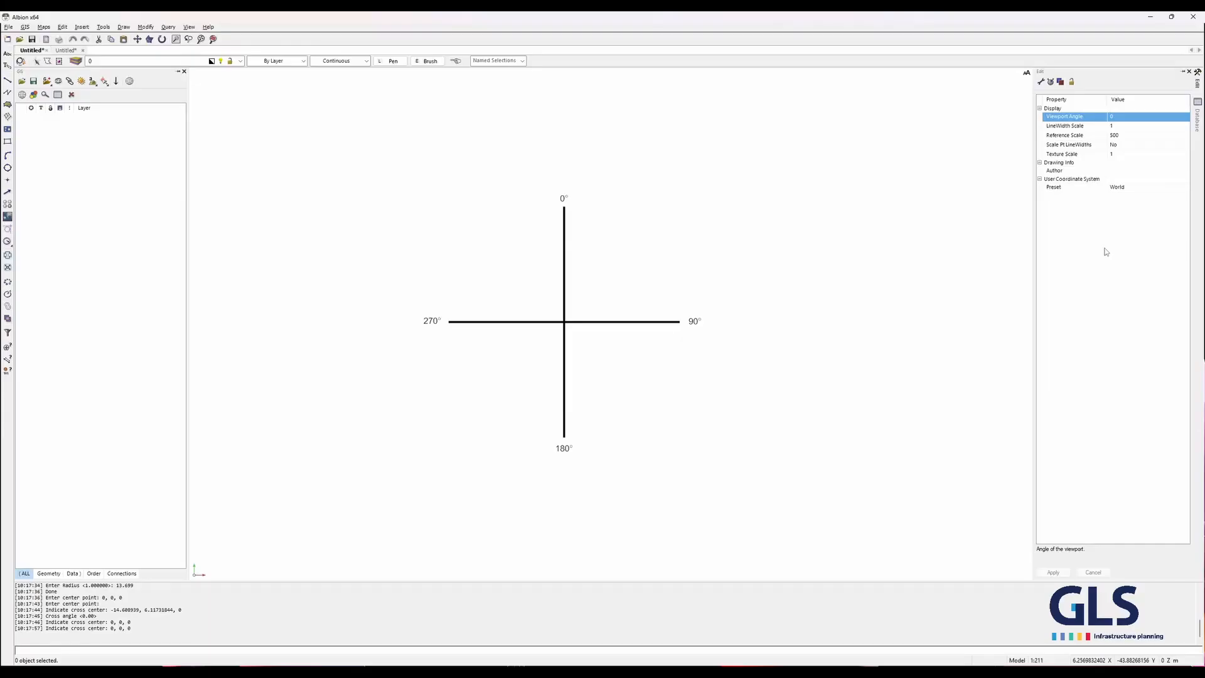
pyautogui.click(1127, 189)
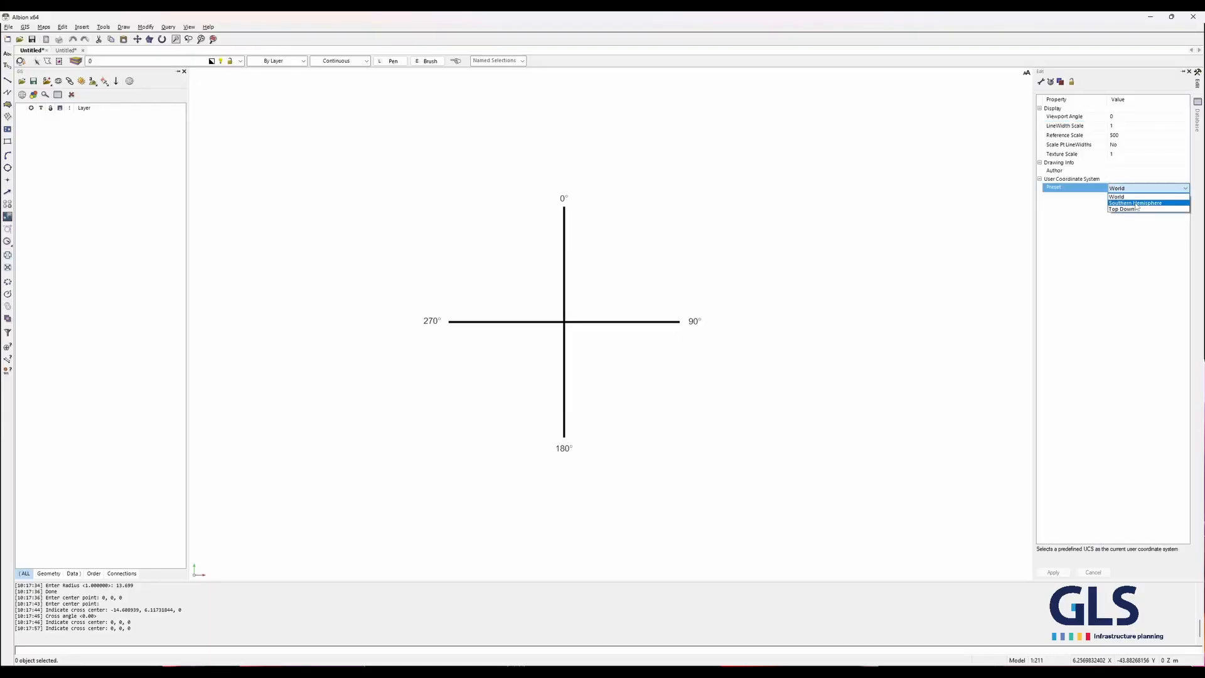
pyautogui.click(1136, 203)
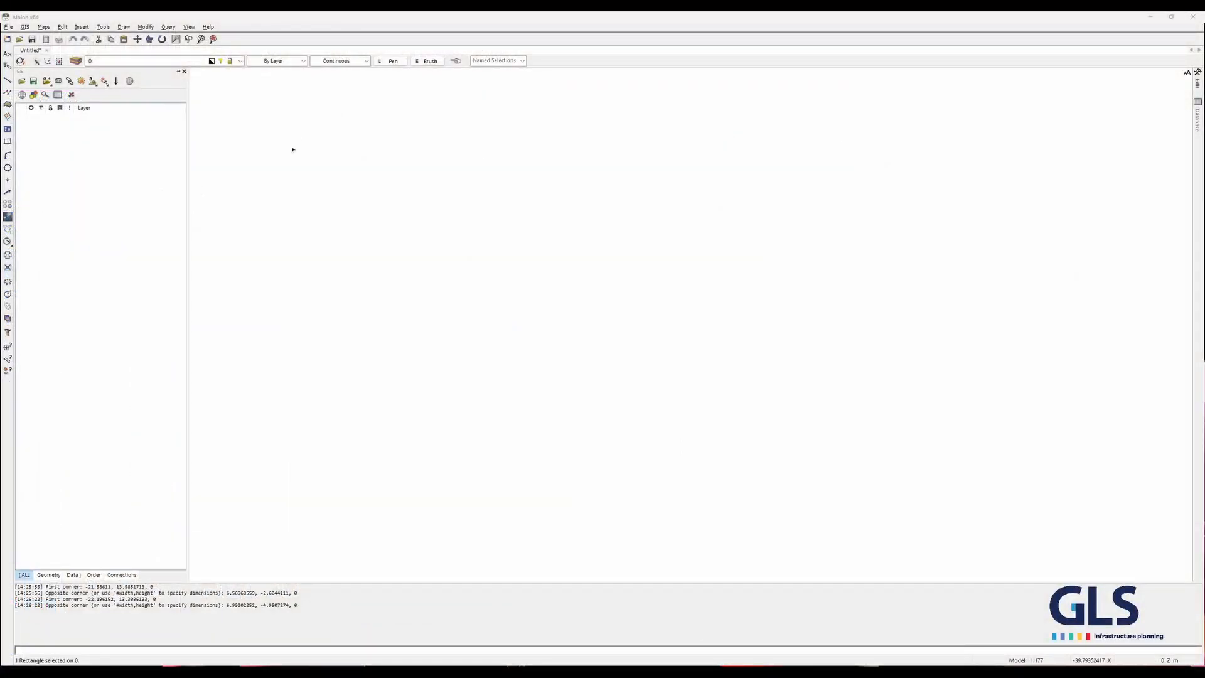
# - Draw a rectangle about 24.8 m wide and 15.2 m high in the model space of the empty drawing
pyautogui.click(8, 141)
pyautogui.click(460, 189)
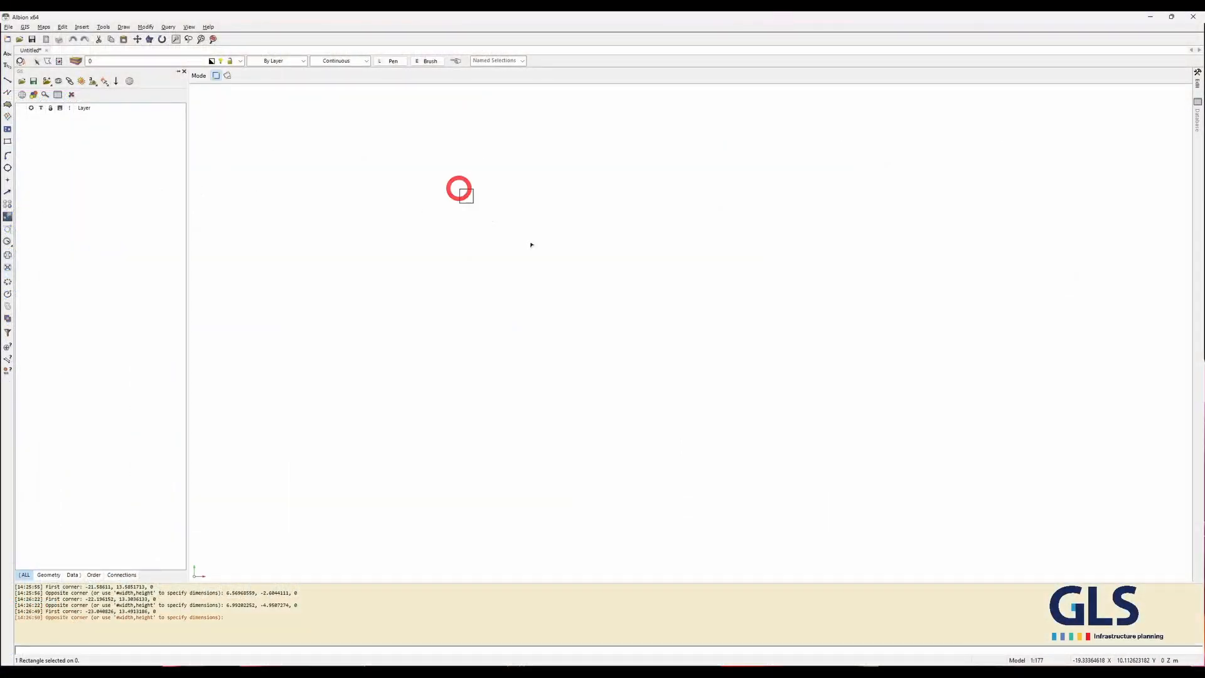
pyautogui.click(707, 342)
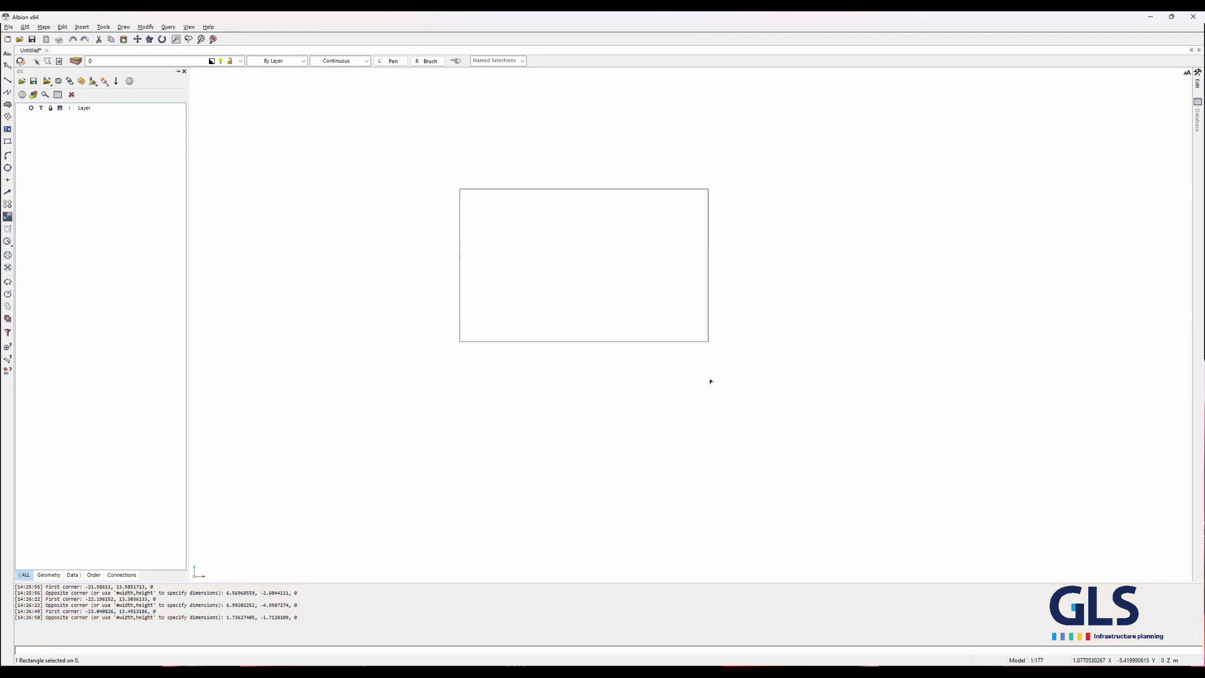
# - Edit the drawing view inside the Layout1 viewport in paper space so the whole rectangle fits, horizontally centred, and accept the change
pyautogui.click(1018, 660)
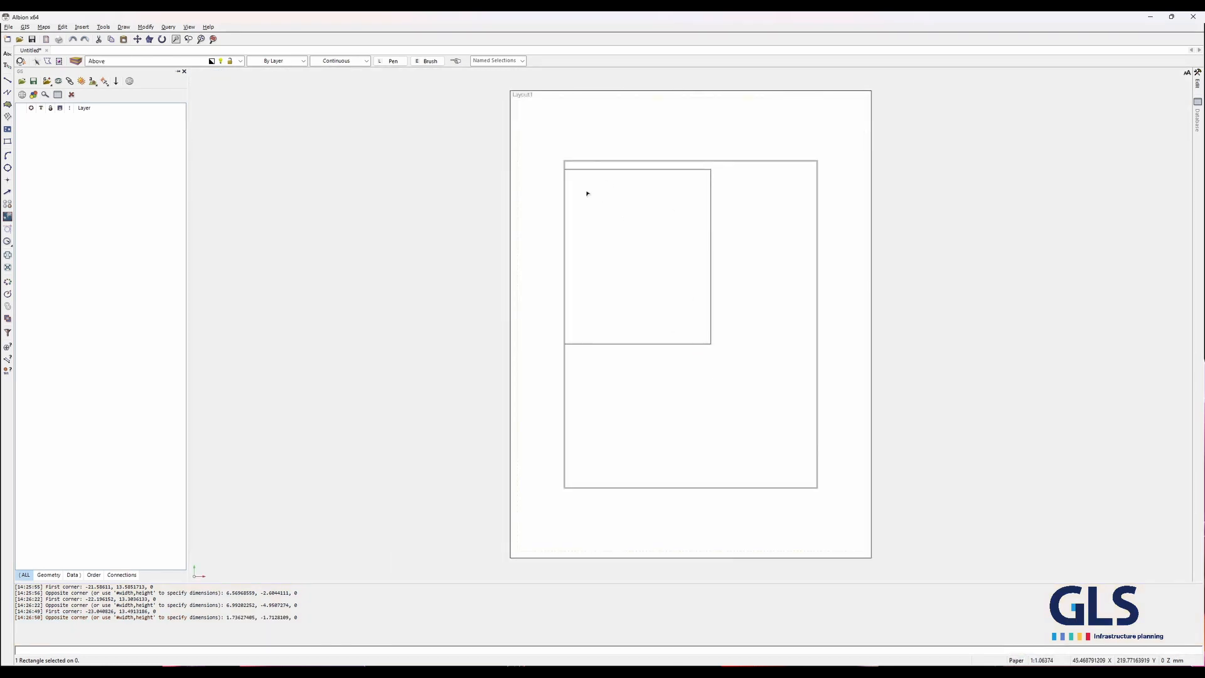
pyautogui.click(630, 248)
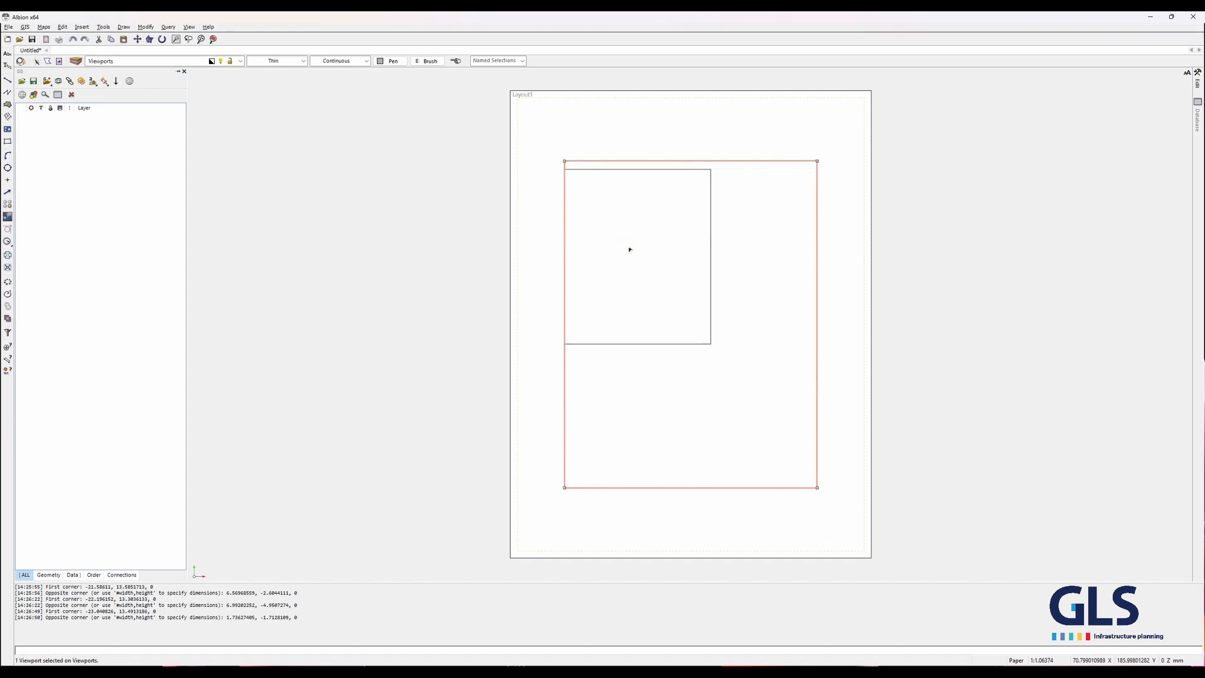
pyautogui.rightClick(629, 247)
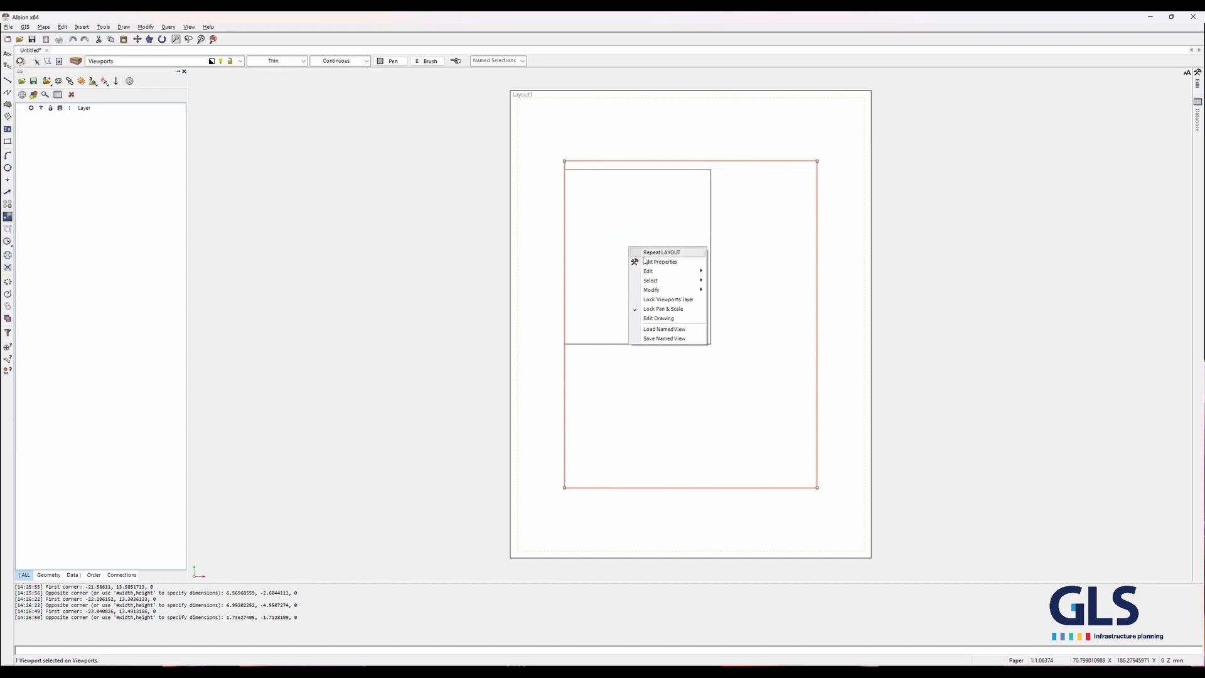
pyautogui.click(657, 319)
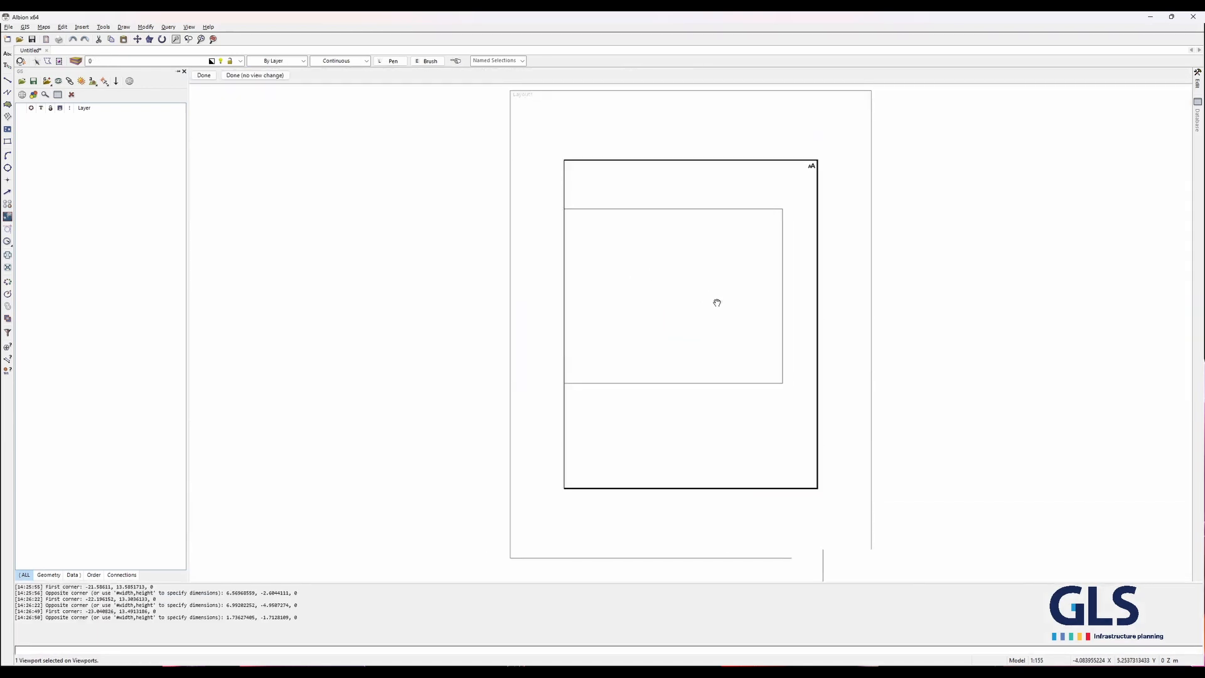
pyautogui.scroll(-2, 619, 268)
pyautogui.moveTo(626, 266); pyautogui.dragTo(670, 274, button='middle')
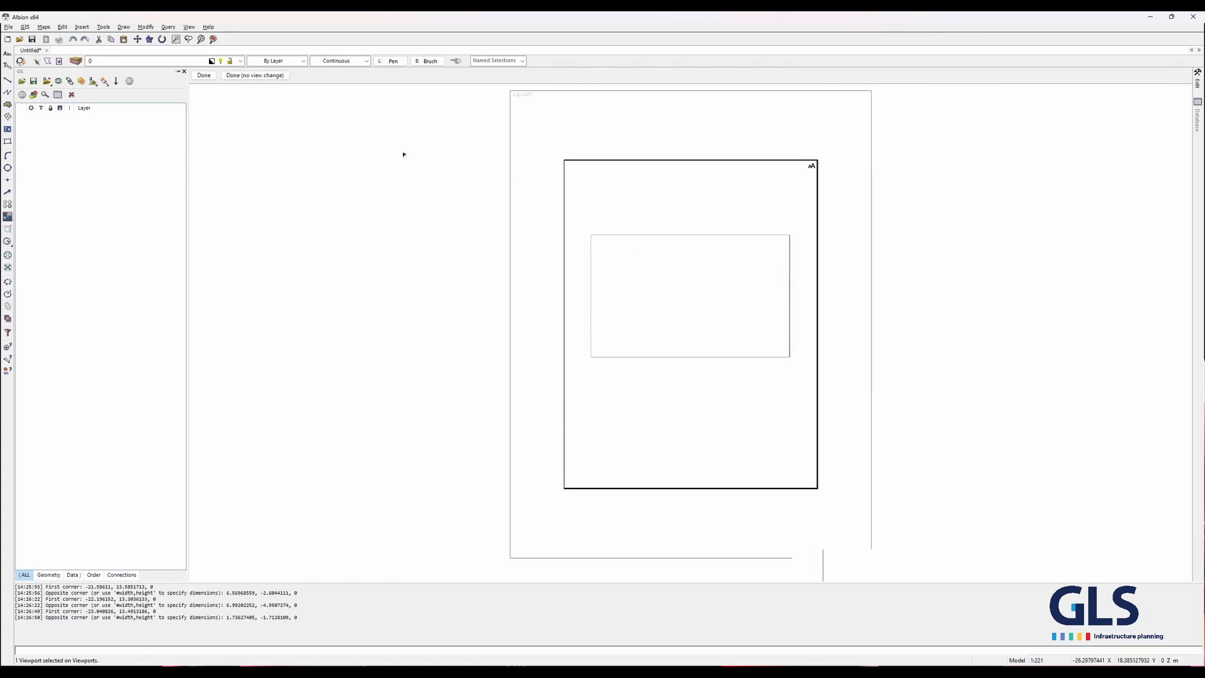
pyautogui.click(204, 75)
pyautogui.press('Escape')
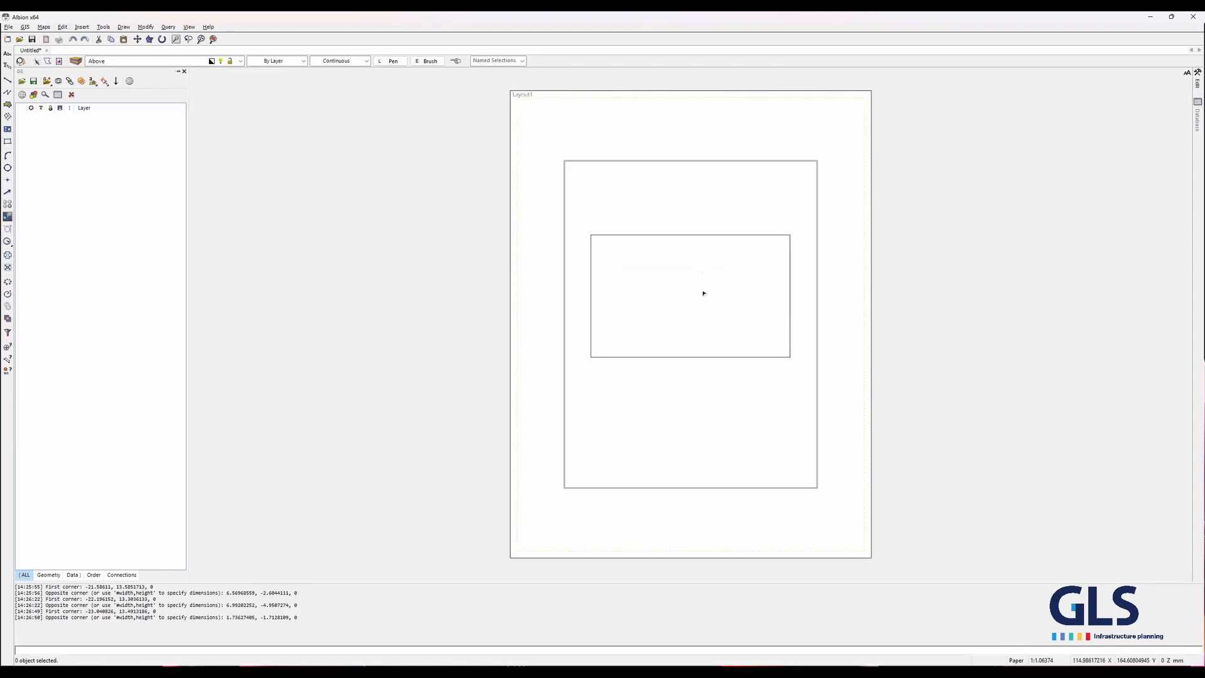
# - Return to model space and save the drawing as "test" in the Outputs folder, in Albion Drawing (*.abd) format
pyautogui.click(1018, 659)
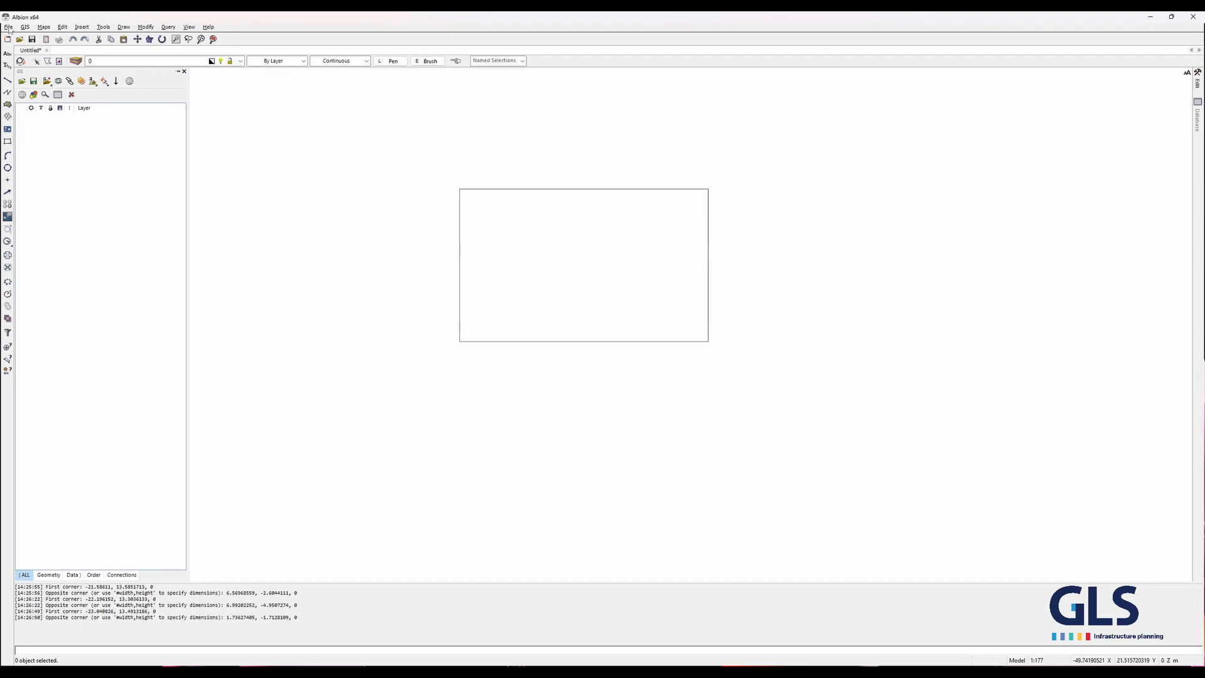
pyautogui.click(8, 27)
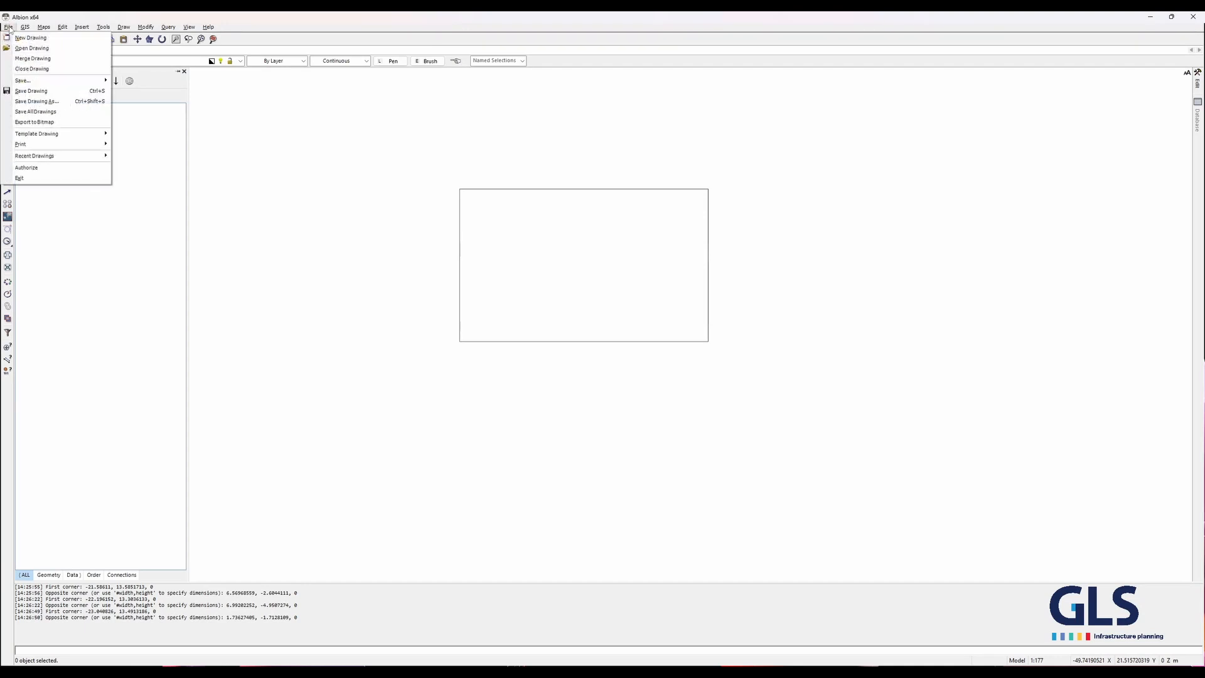
pyautogui.click(47, 101)
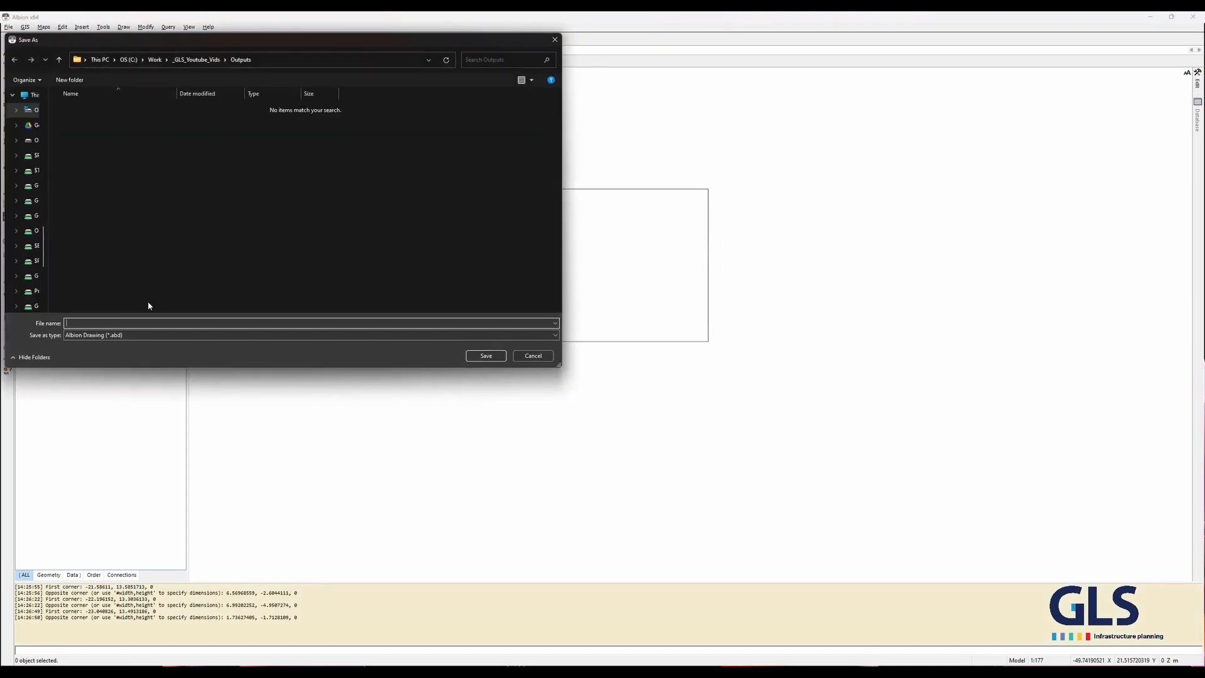
pyautogui.write('test')
pyautogui.click(167, 332)
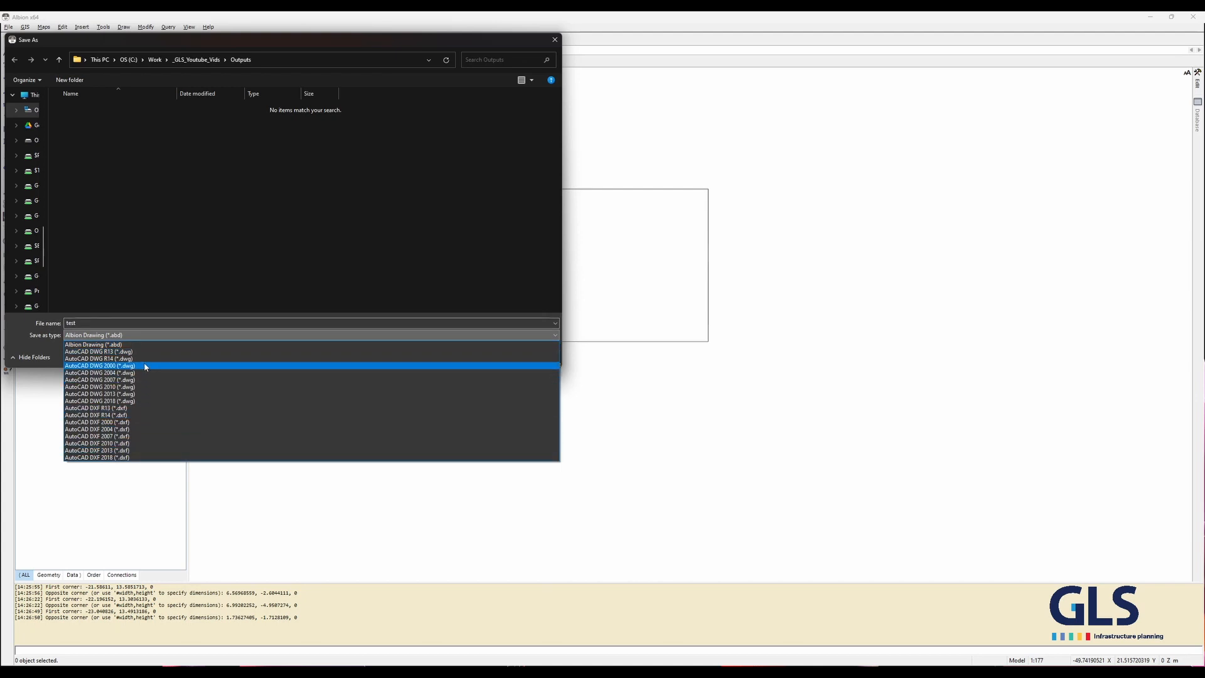
pyautogui.click(136, 271)
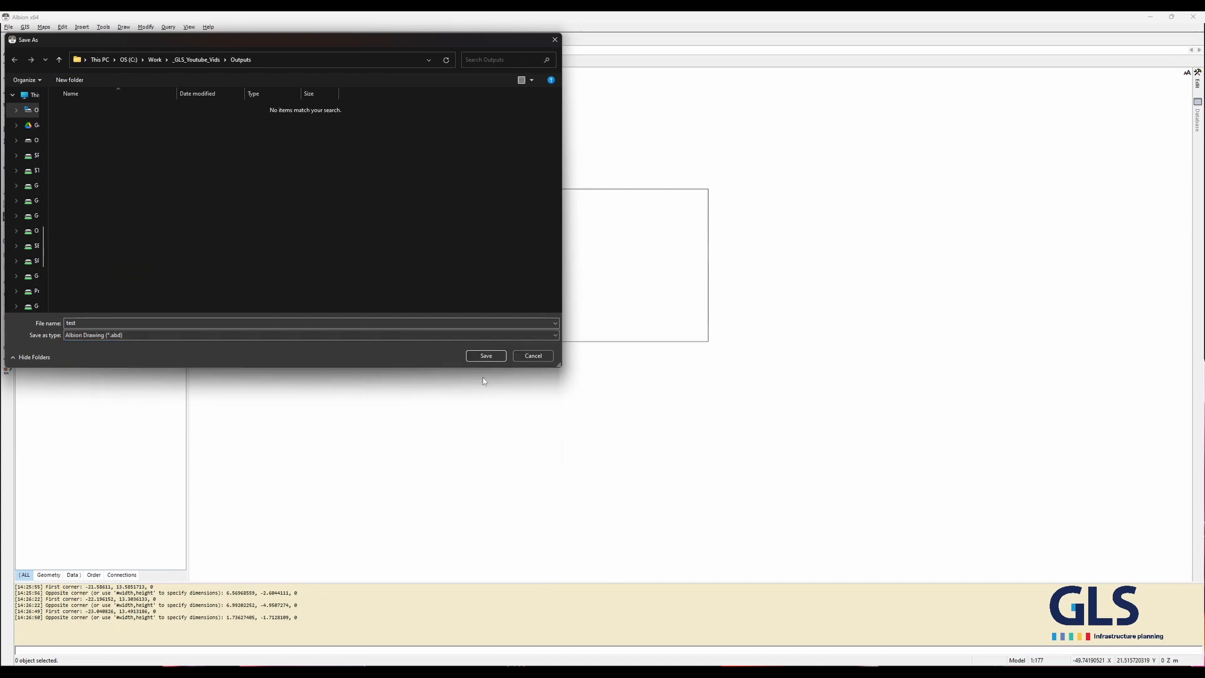
pyautogui.click(491, 359)
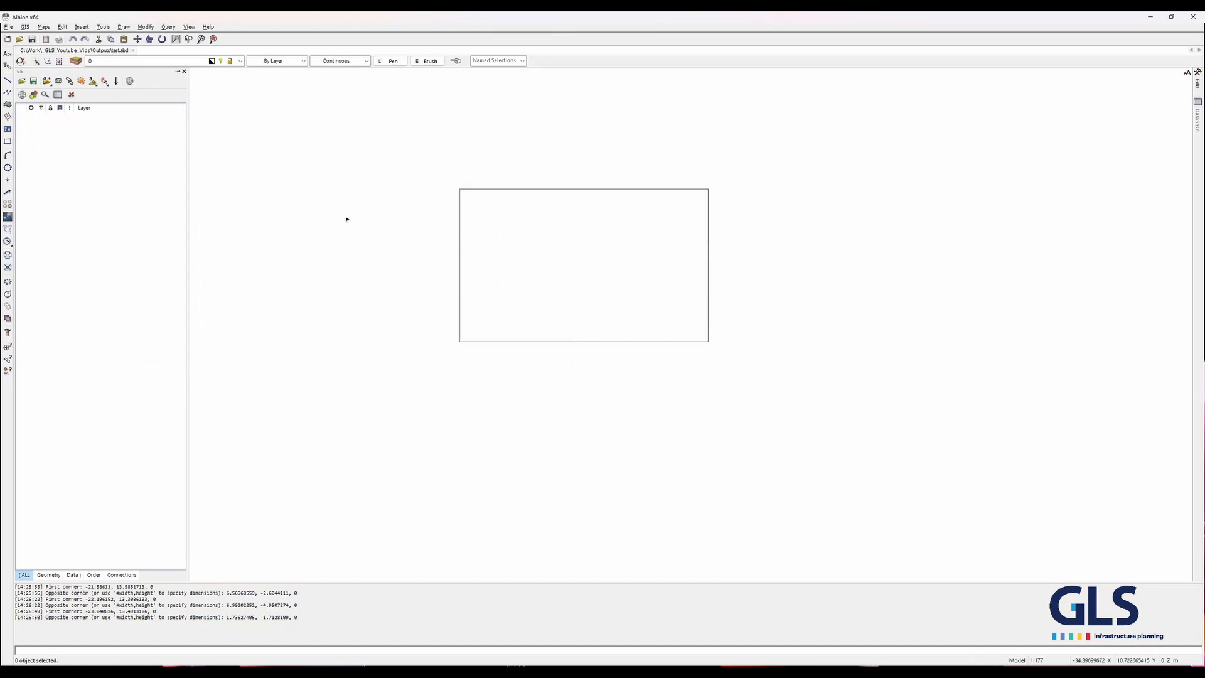
# - Close and reopen test.abd to check its paper layout and model space
pyautogui.click(133, 50)
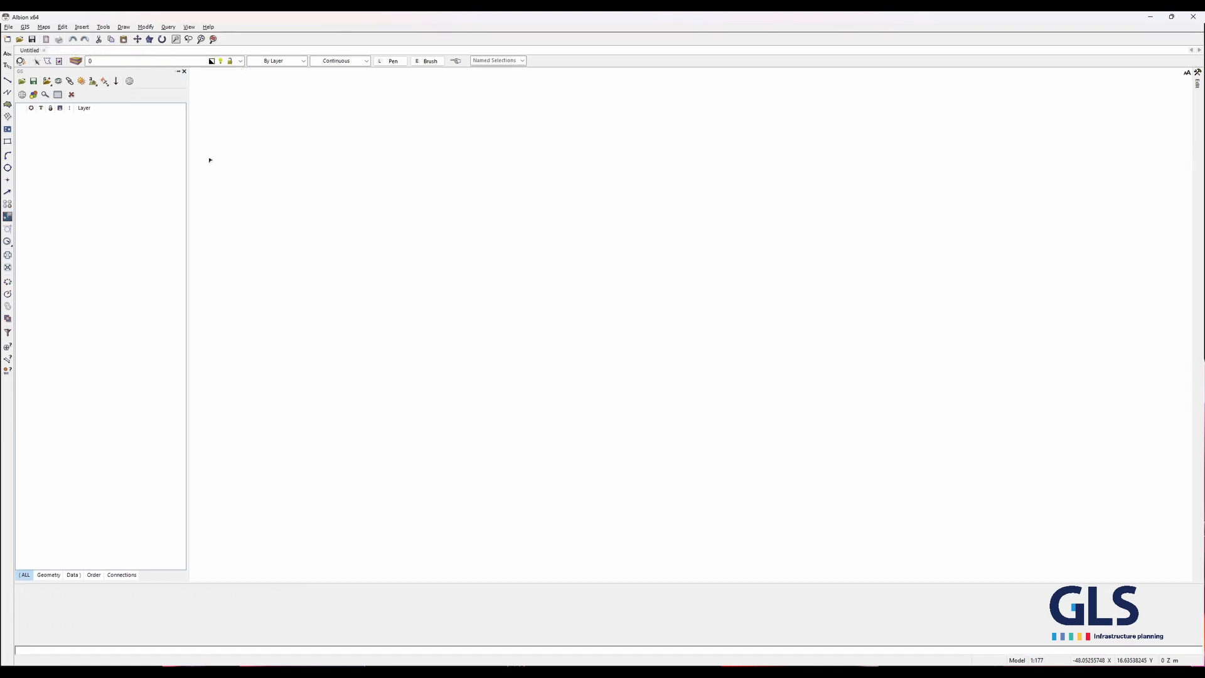
pyautogui.click(9, 27)
pyautogui.click(25, 49)
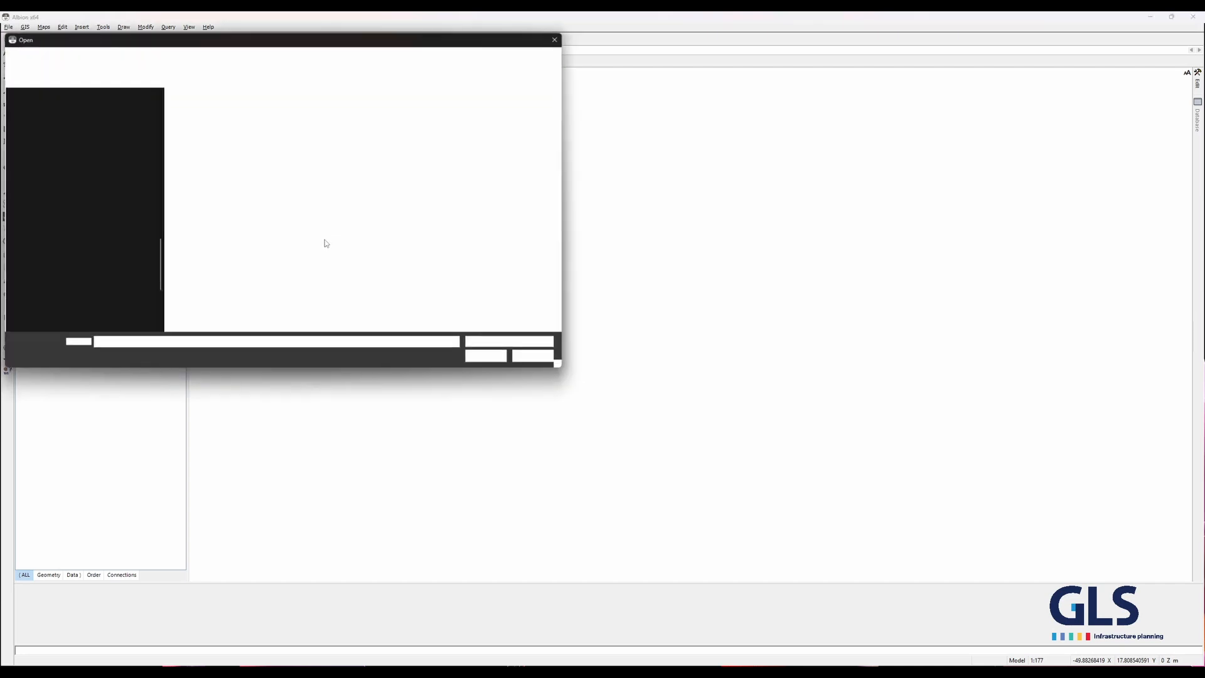
pyautogui.click(198, 110)
pyautogui.doubleClick(199, 109)
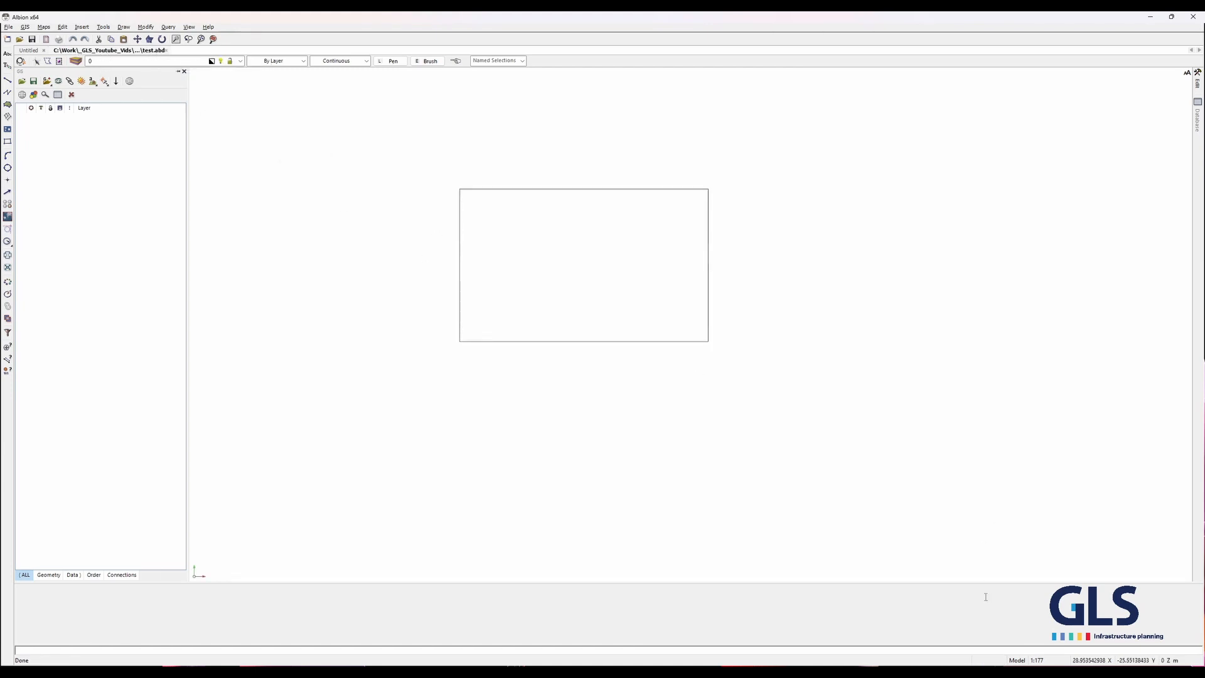
pyautogui.click(1018, 660)
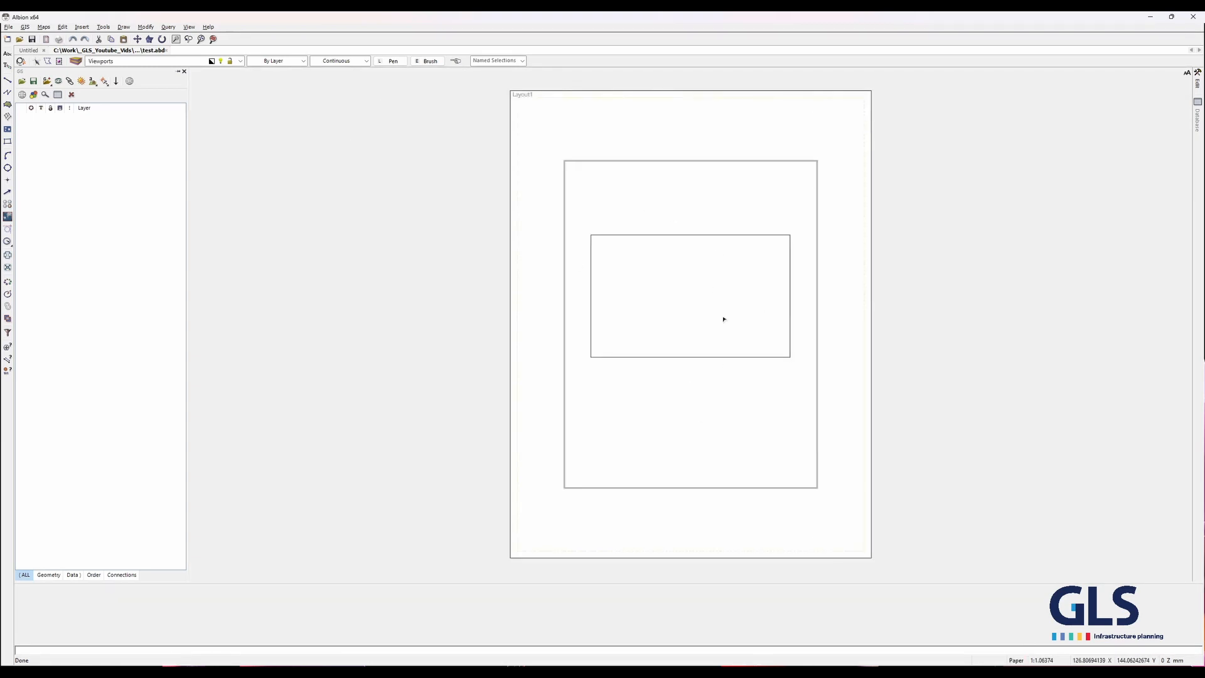
pyautogui.click(1017, 660)
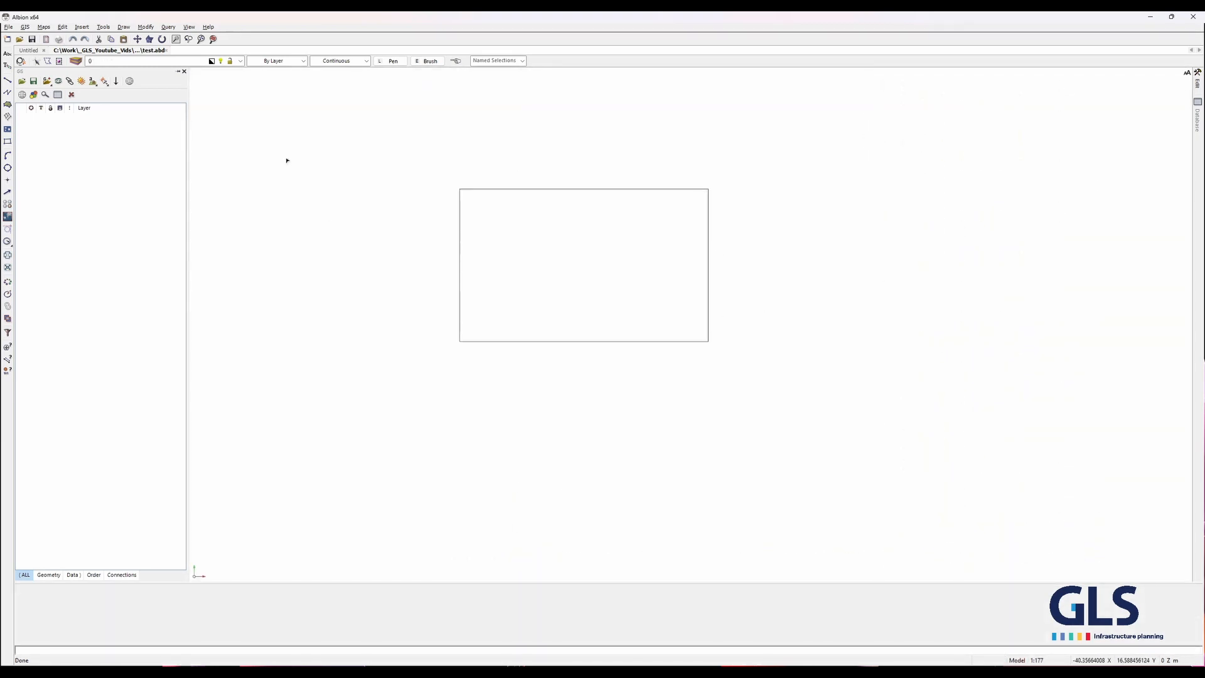
# - Create five new empty drawings alongside the open test.abd
pyautogui.click(8, 40)
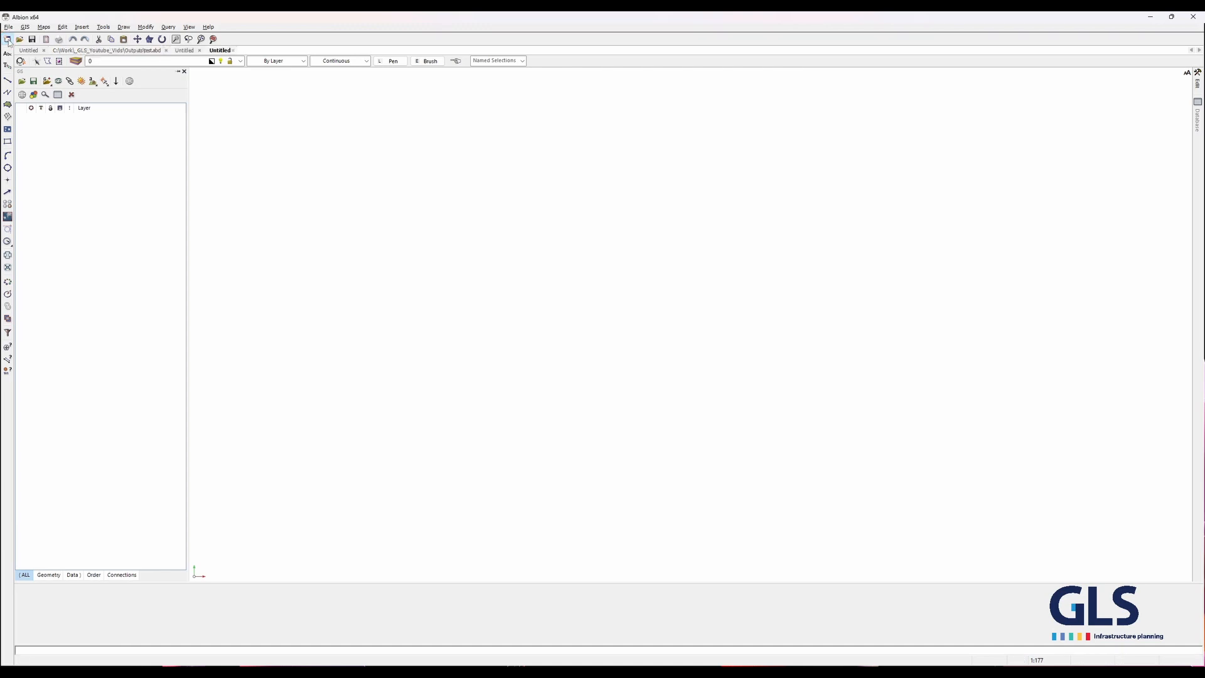
pyautogui.click(8, 40)
pyautogui.click(8, 41)
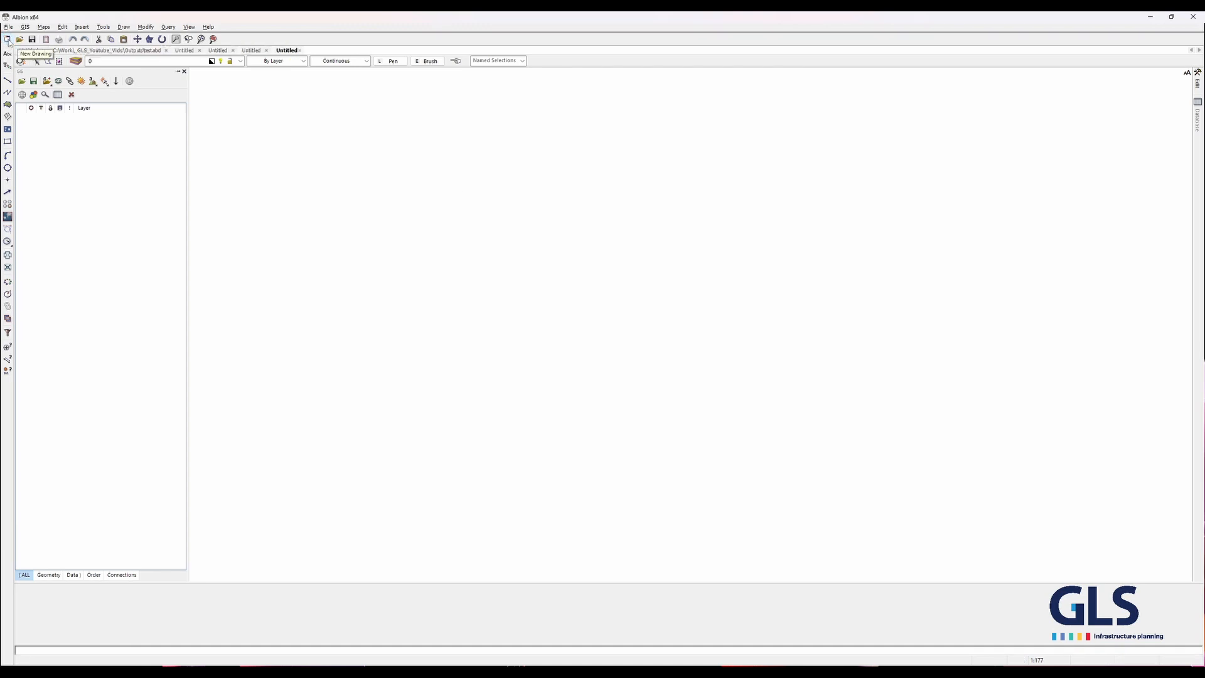
pyautogui.click(7, 40)
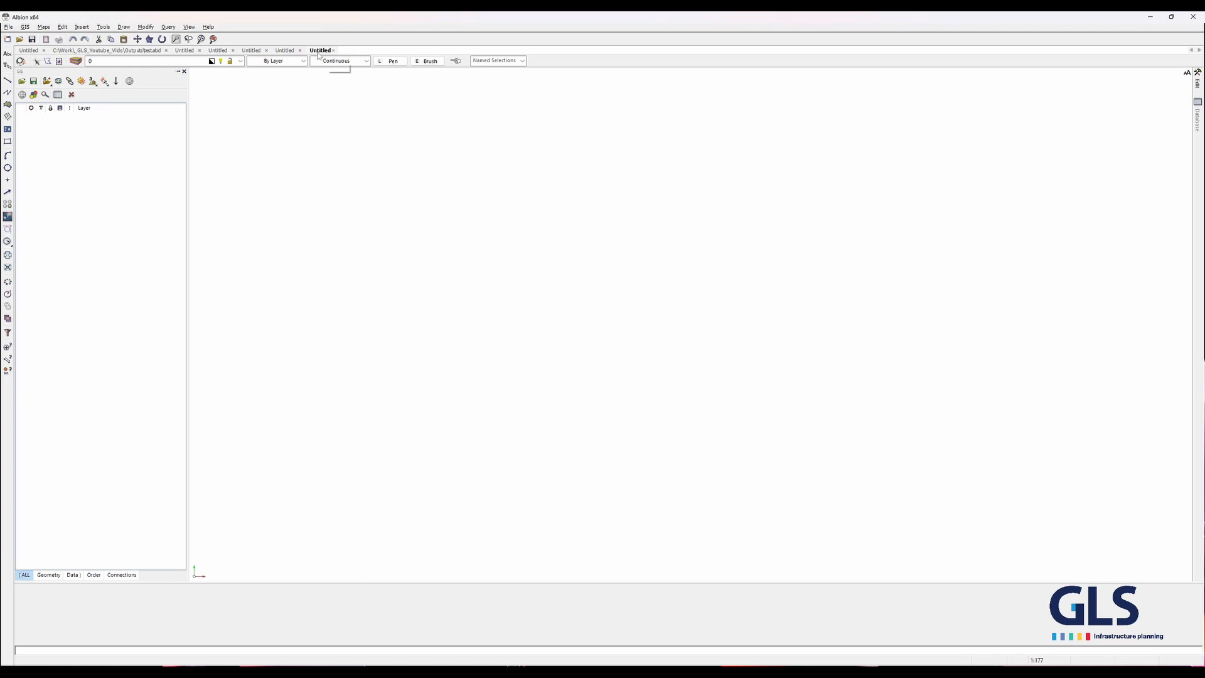
# - Switch back through the new untitled drawings and check the paper space of the first one, returning to model space
pyautogui.click(284, 50)
pyautogui.click(253, 50)
pyautogui.click(218, 50)
pyautogui.click(184, 50)
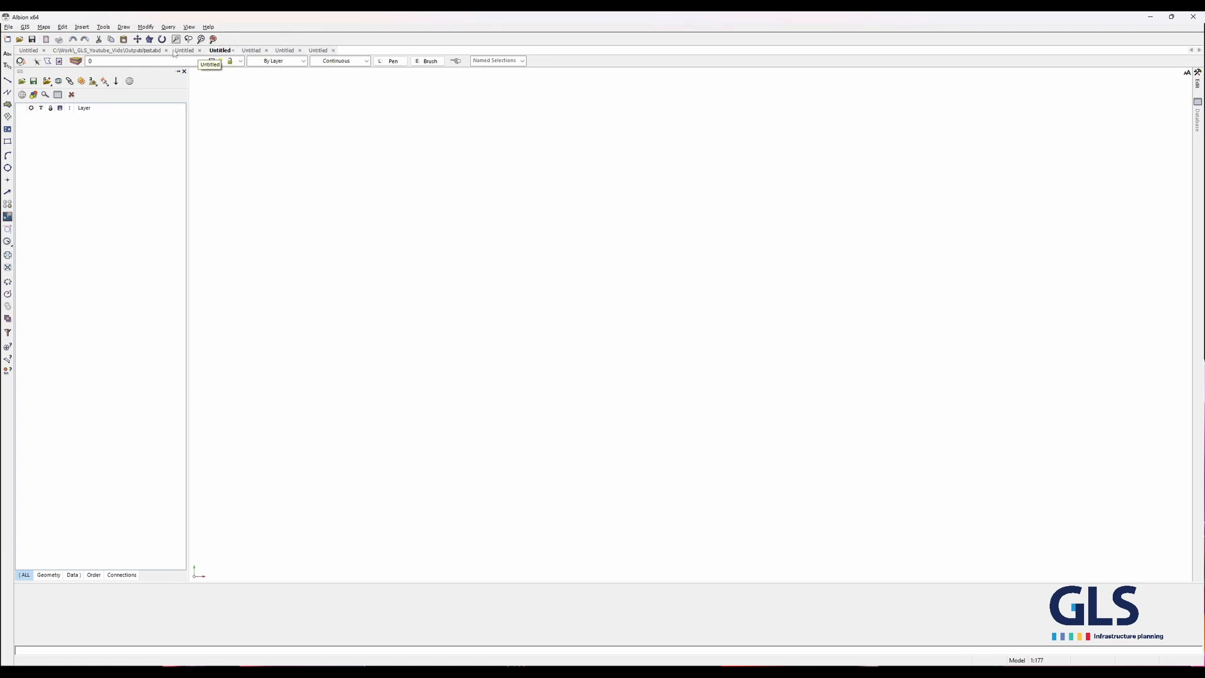
pyautogui.click(1017, 660)
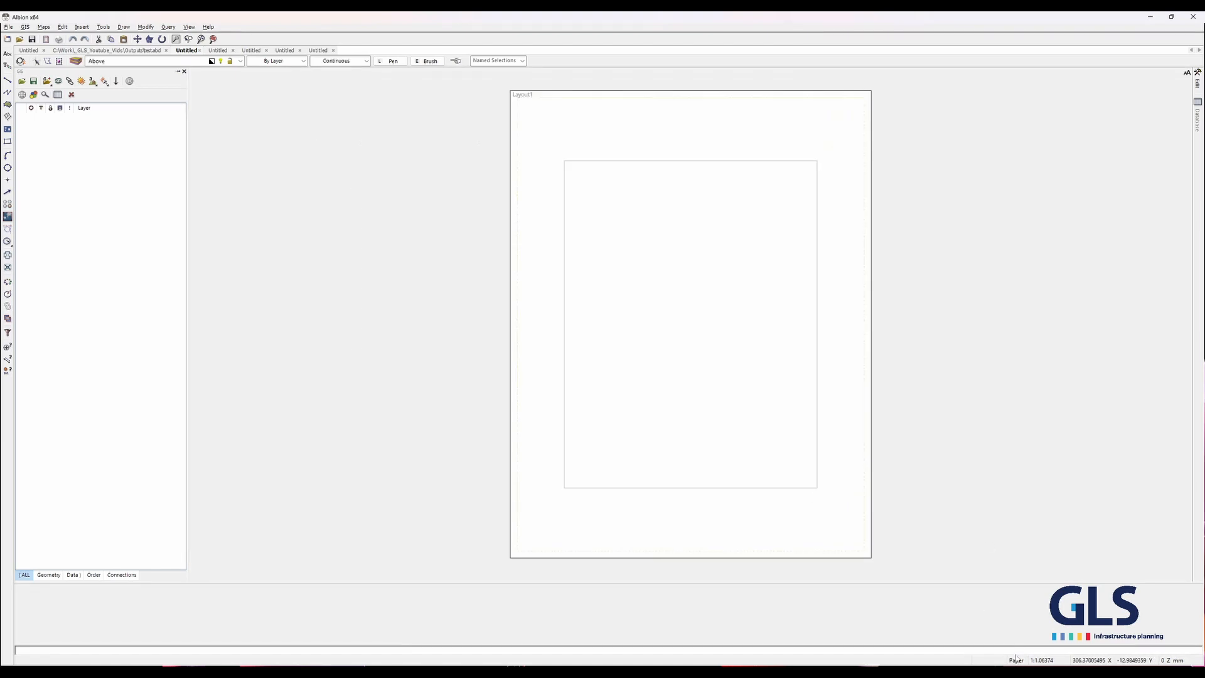
pyautogui.click(1016, 660)
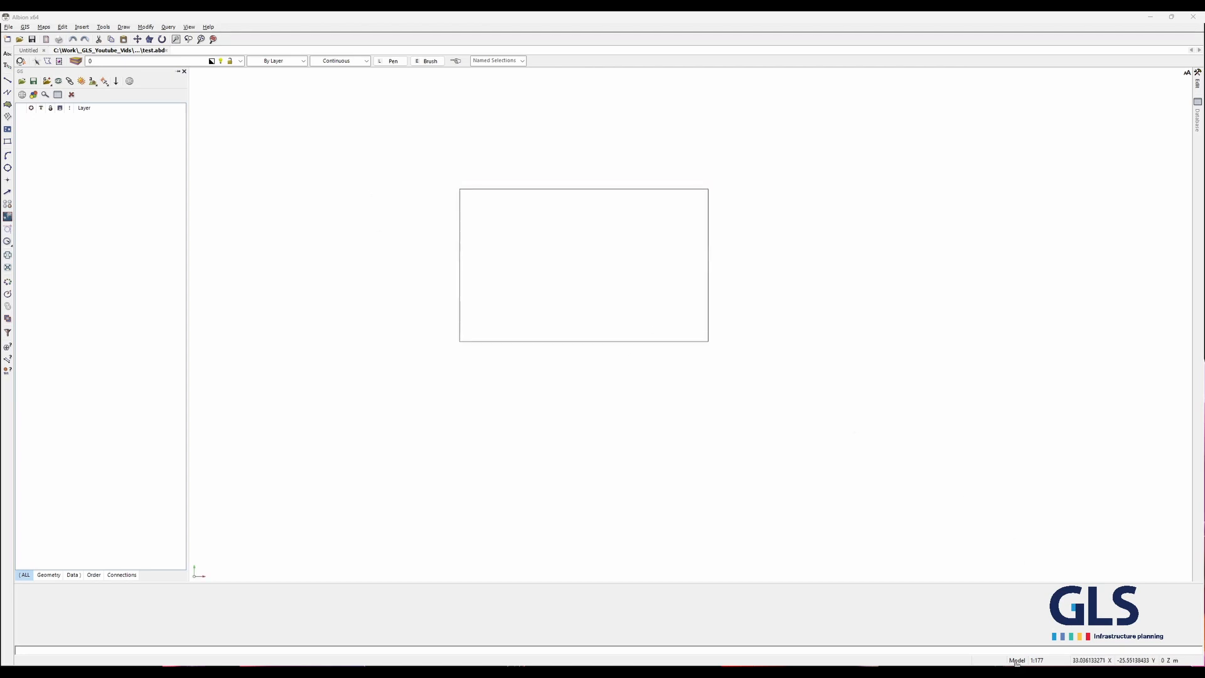
# - Display the Layout1 paper layout of test.abd, and return to model space
pyautogui.rightClick(1017, 659)
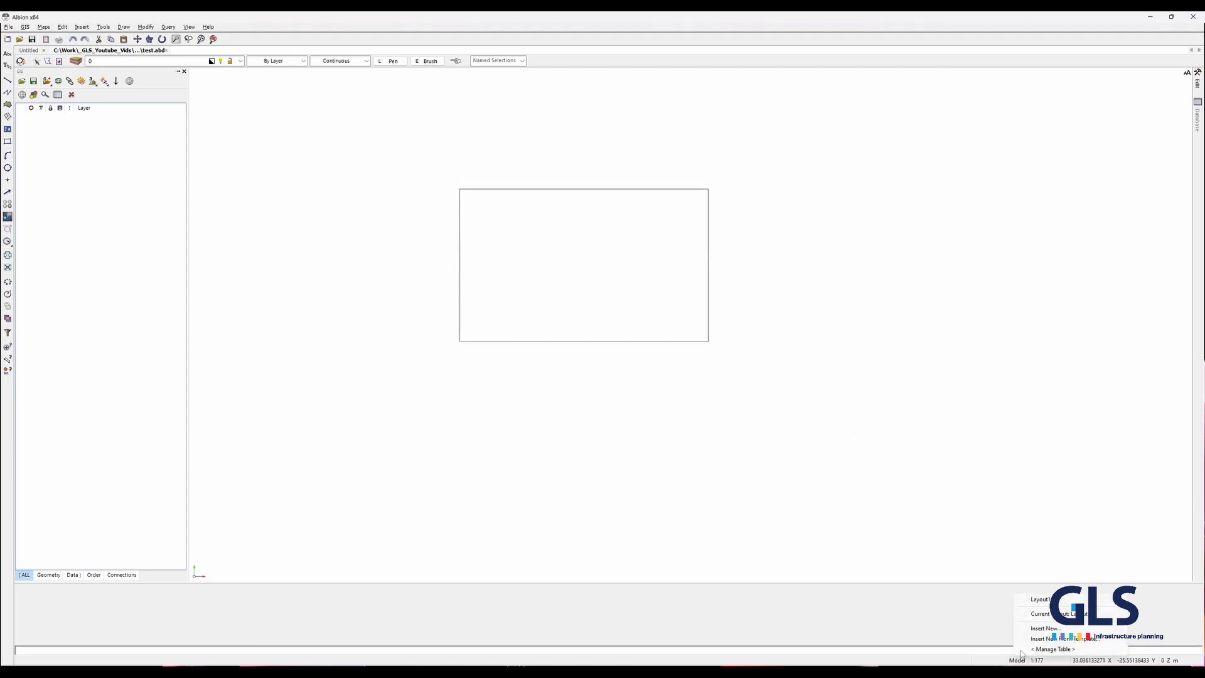
pyautogui.click(1040, 600)
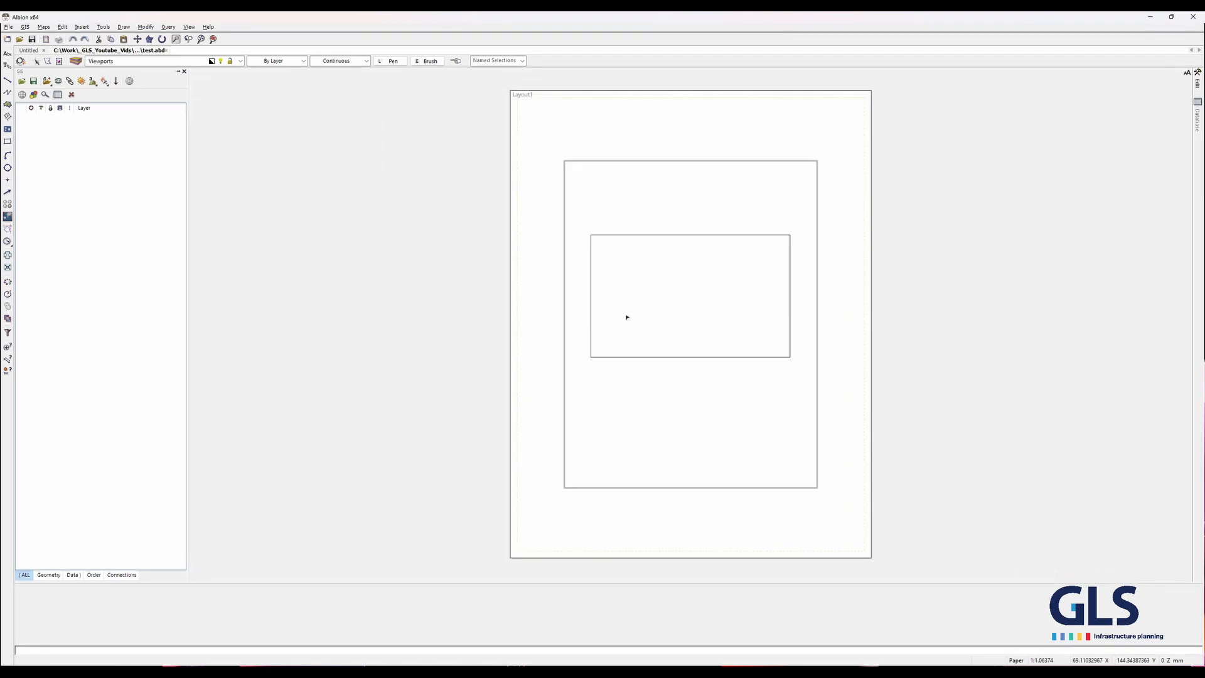
pyautogui.click(1016, 660)
# - Insert a new paper layout into test.abd, keeping the suggested name Layout2
pyautogui.rightClick(1017, 660)
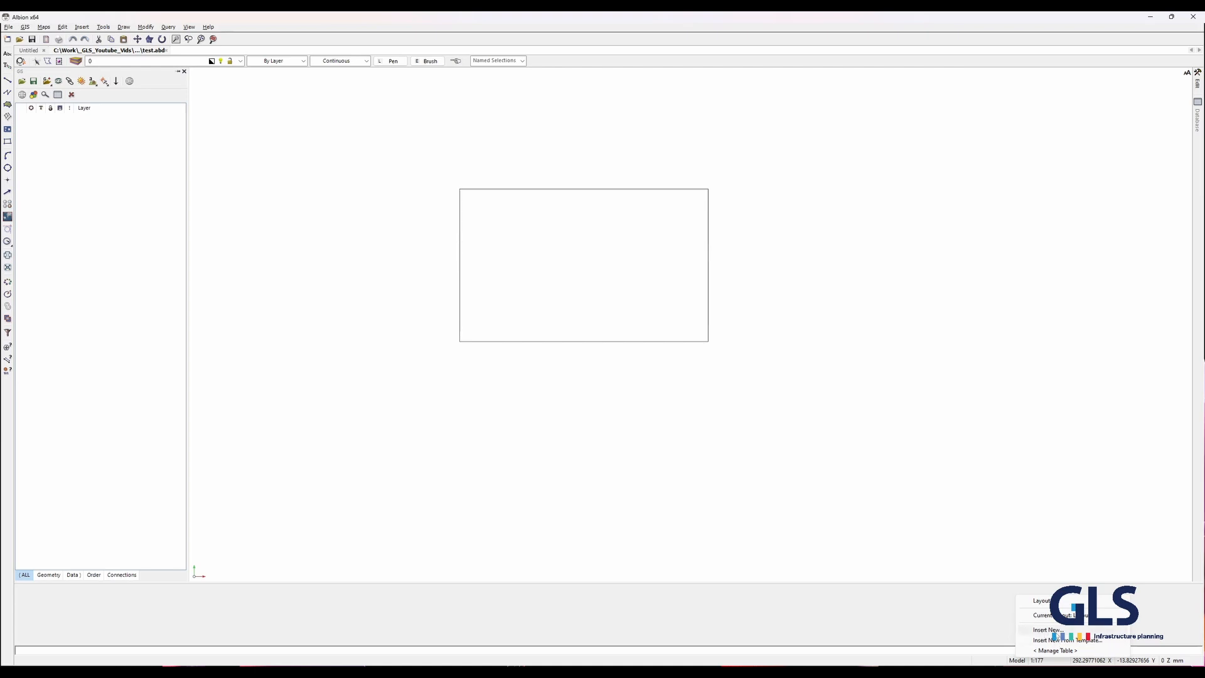
pyautogui.click(1048, 629)
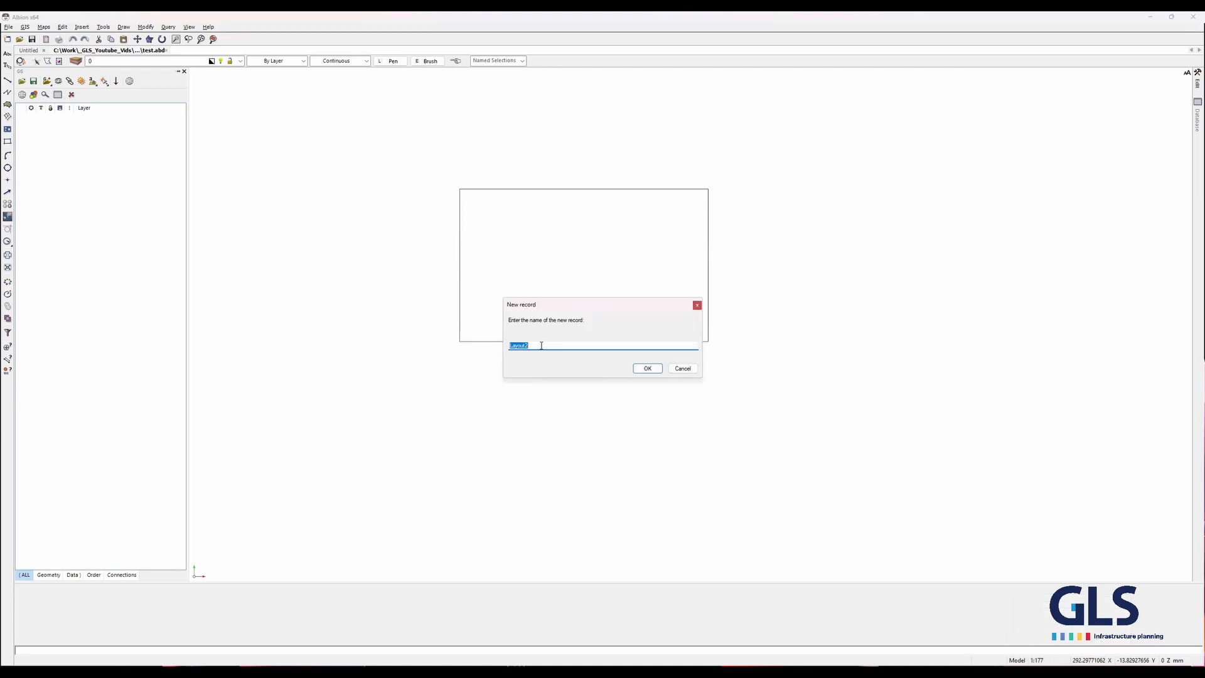
pyautogui.click(648, 368)
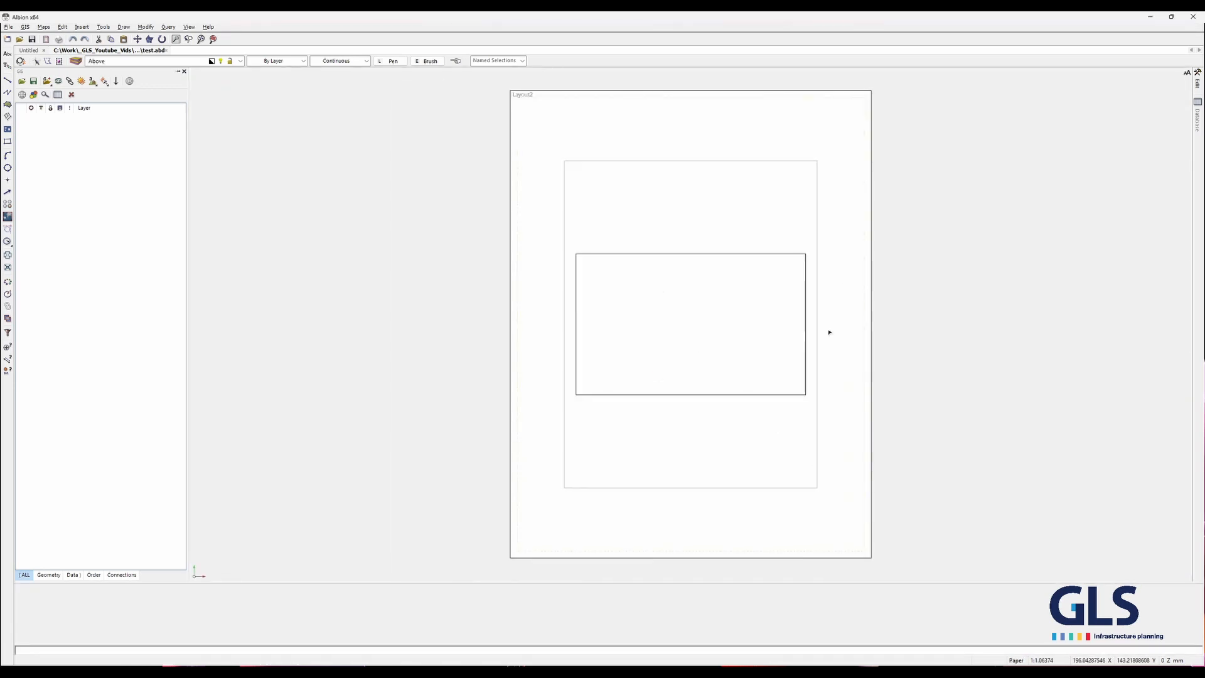
# - Insert a new layout named "Inserttemplate" based on the Layout1 template, and select it as the displayed layout
pyautogui.click(1012, 661)
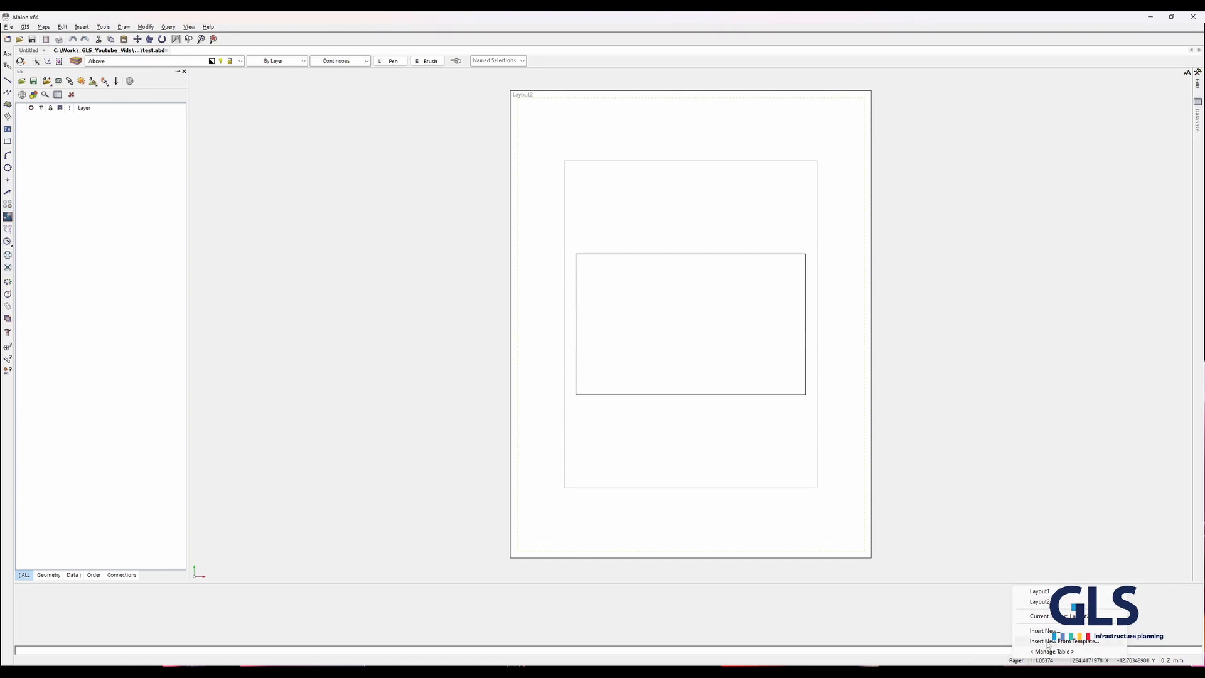
pyautogui.click(1047, 641)
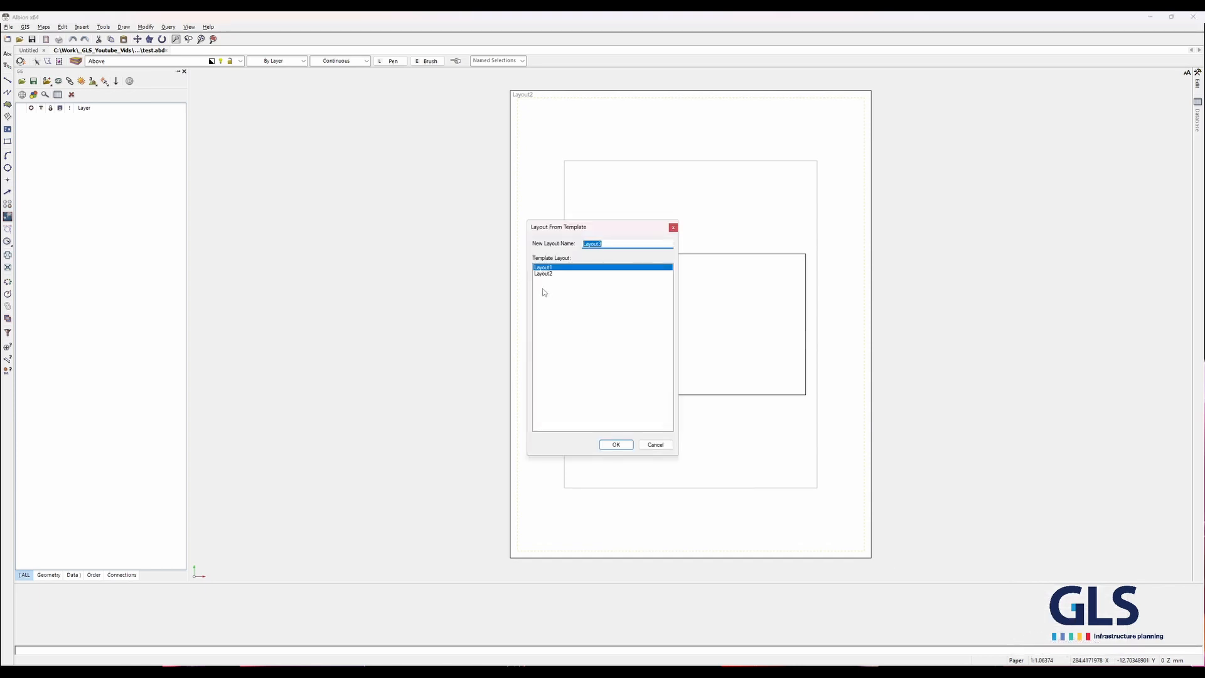
pyautogui.click(549, 274)
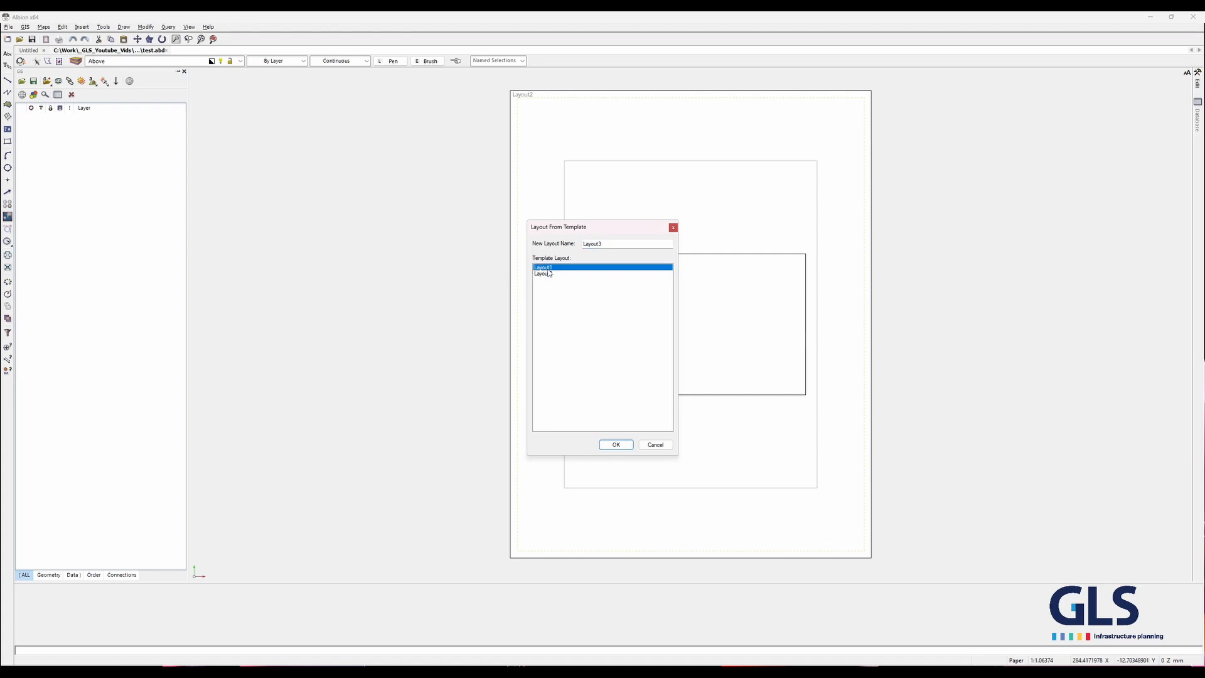
pyautogui.click(611, 243)
pyautogui.moveTo(611, 245); pyautogui.dragTo(543, 239)
pyautogui.write('Inserttemplate')
pyautogui.moveTo(630, 245); pyautogui.dragTo(553, 245)
pyautogui.click(617, 445)
pyautogui.click(1025, 661)
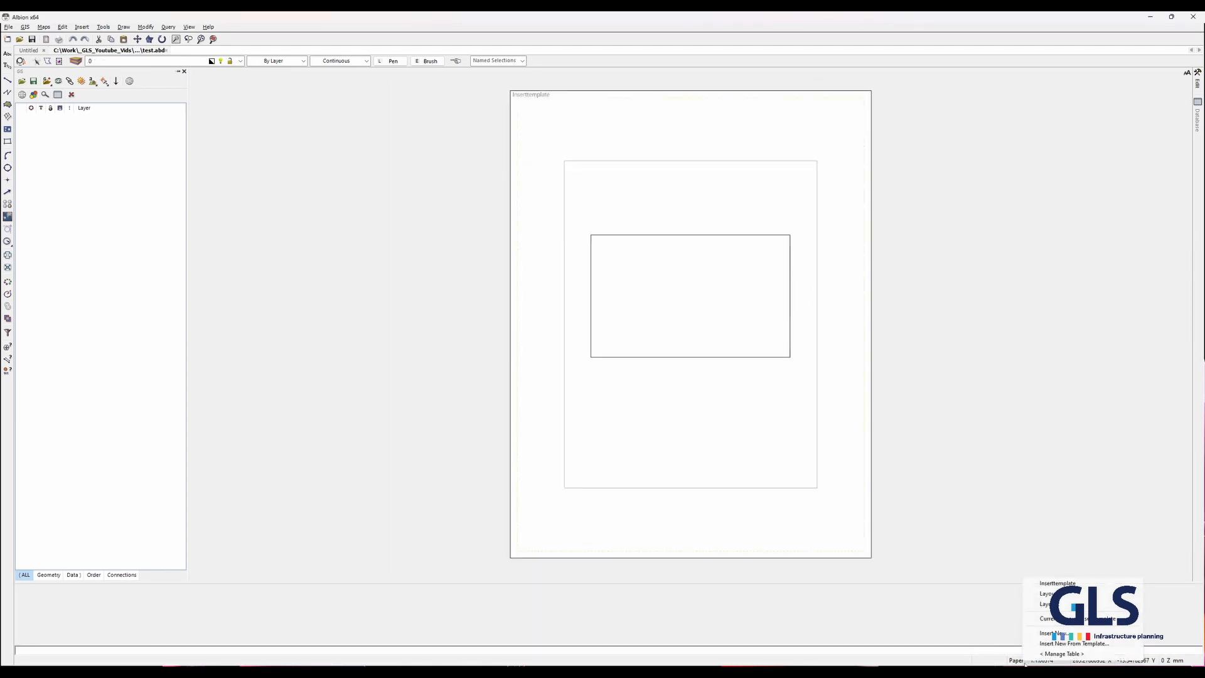
pyautogui.click(1058, 583)
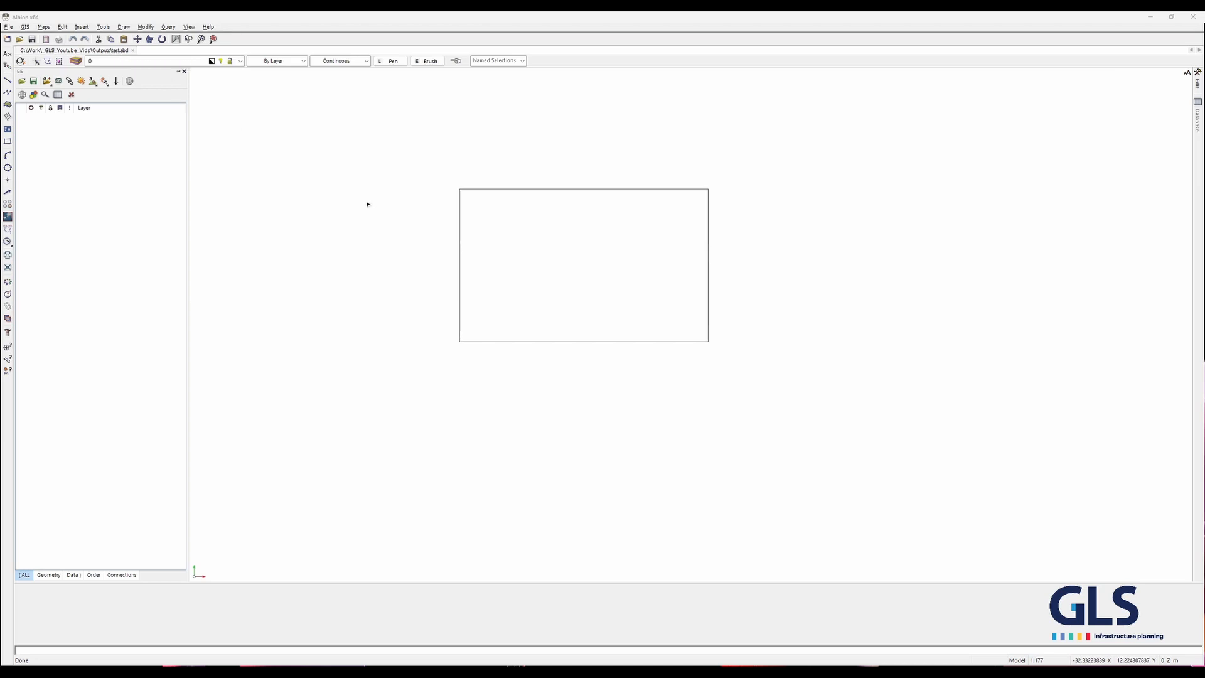
# - Create a new drawing and draw a circle with a radius of about 11.4 m by centre point and radius
pyautogui.click(8, 39)
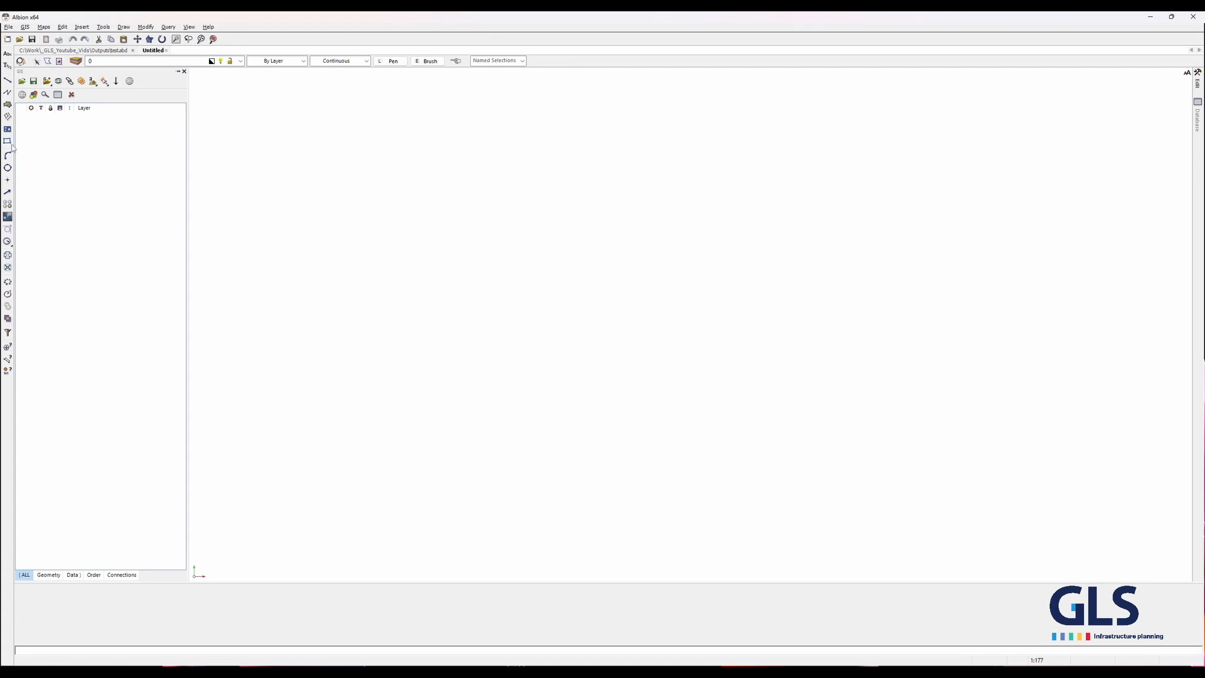
pyautogui.click(8, 167)
pyautogui.click(439, 225)
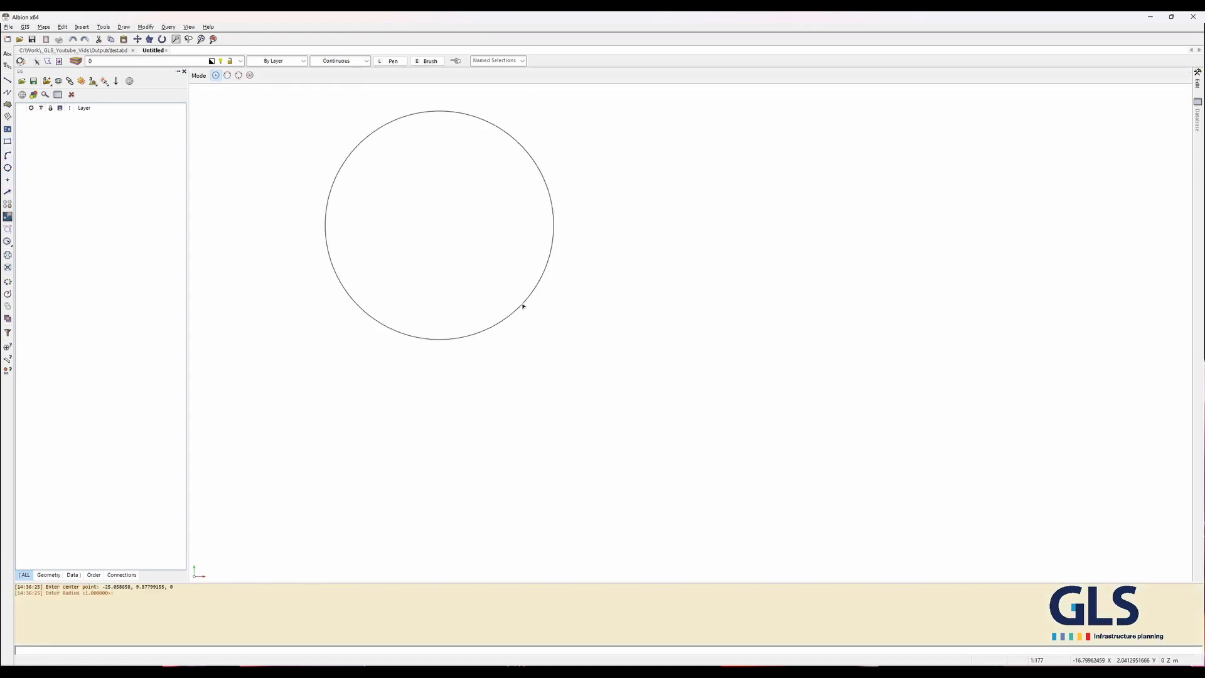
pyautogui.click(523, 306)
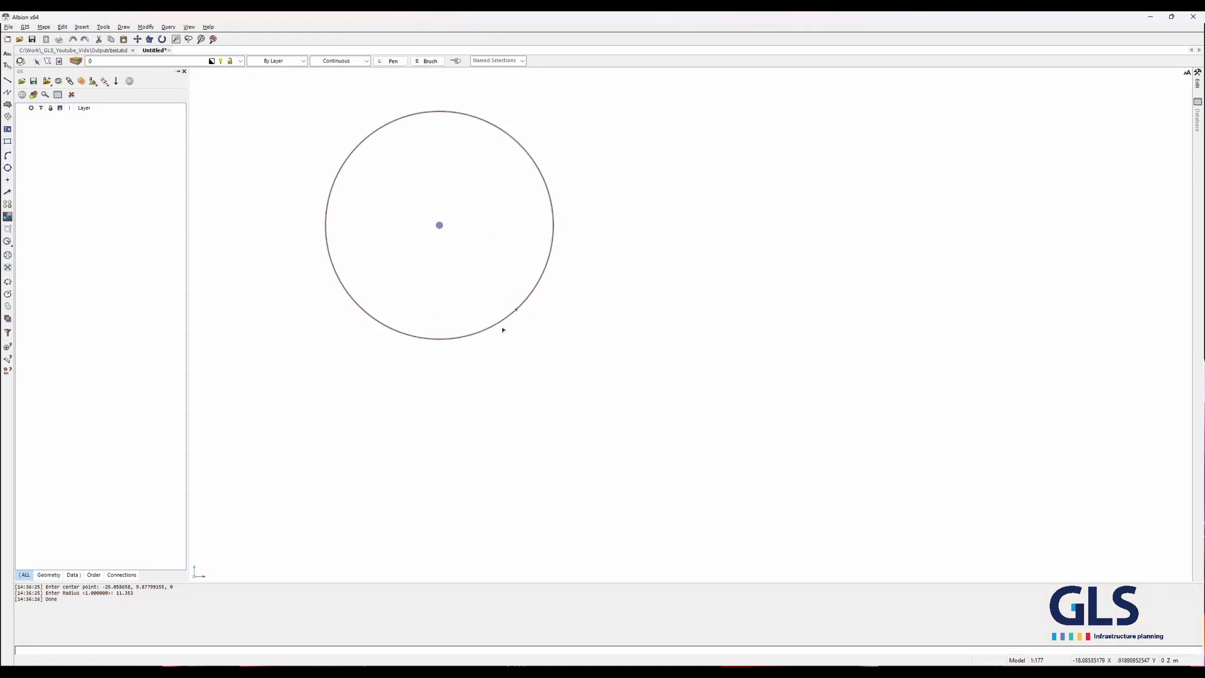
# - Save the circle drawing as "circle" in the Outputs folder in Albion Drawing (*.abd) format and close it
pyautogui.click(8, 27)
pyautogui.click(25, 93)
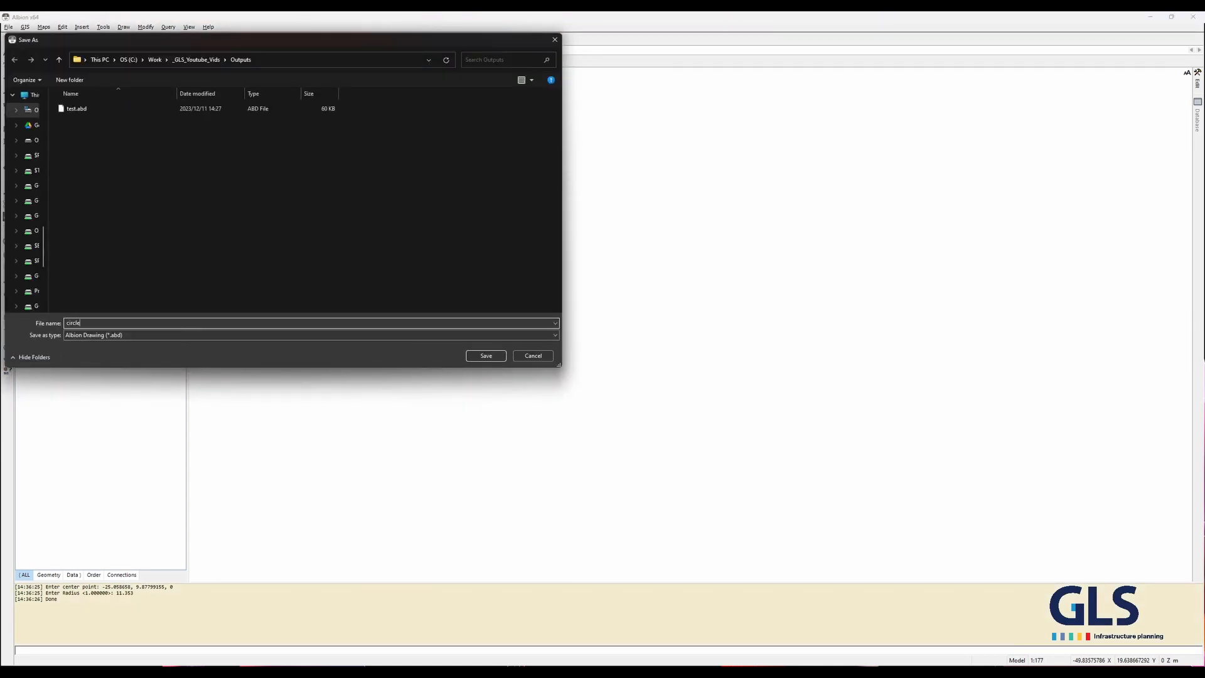
pyautogui.press('Return')
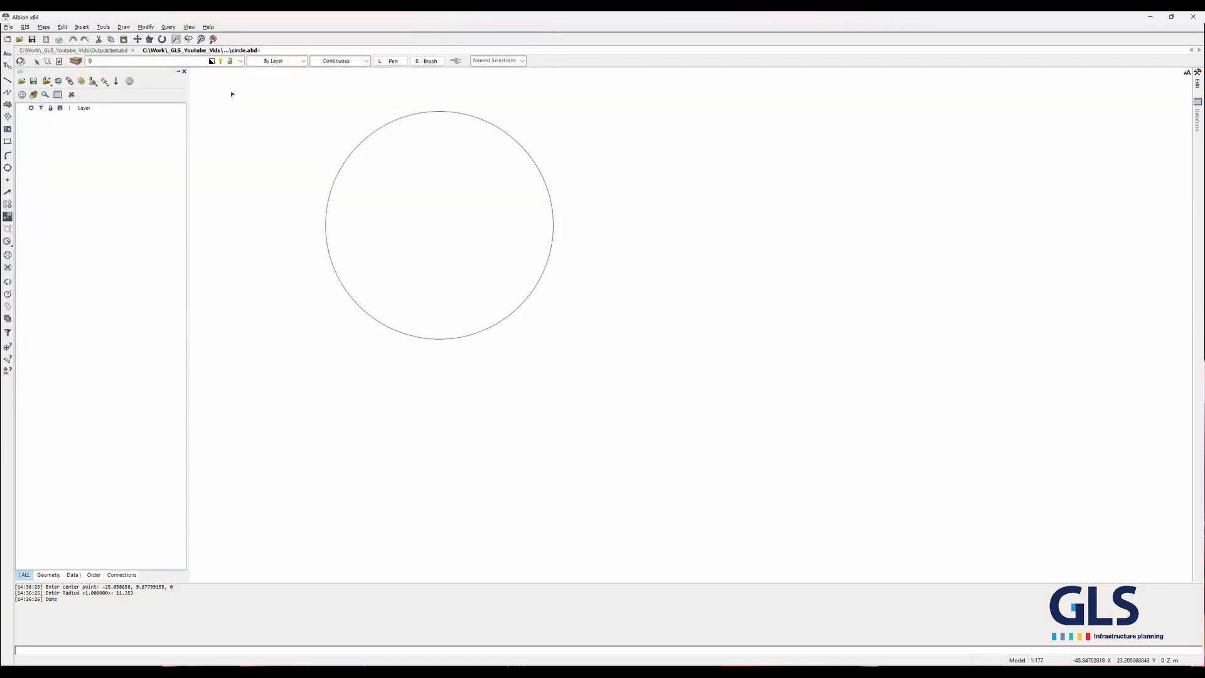
pyautogui.click(260, 50)
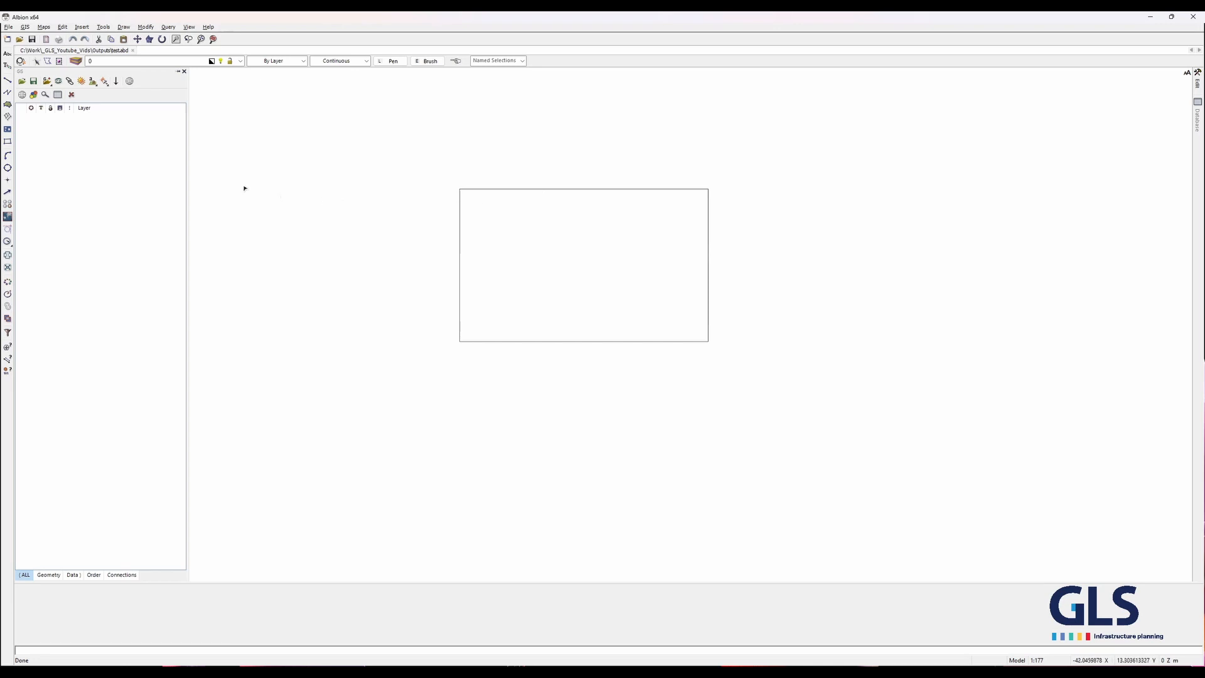
# - Merge circle.abd from the Outputs folder into the open test.abd drawing
pyautogui.click(9, 27)
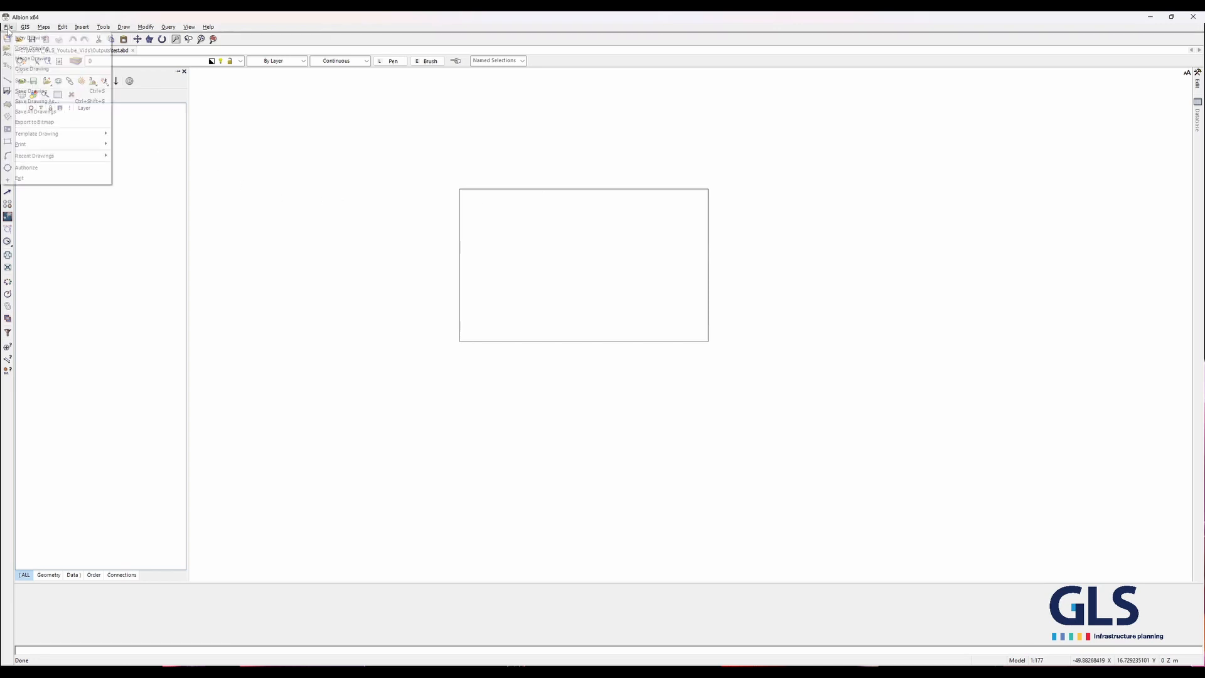
pyautogui.click(39, 59)
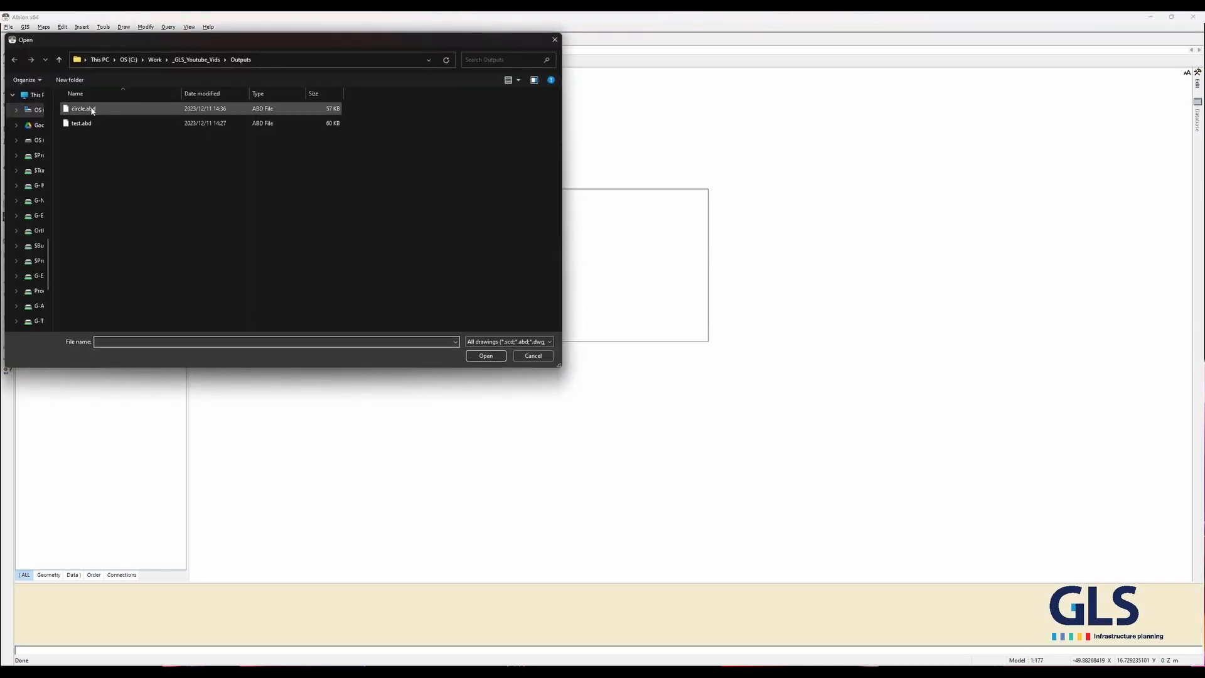
pyautogui.click(110, 110)
pyautogui.click(486, 355)
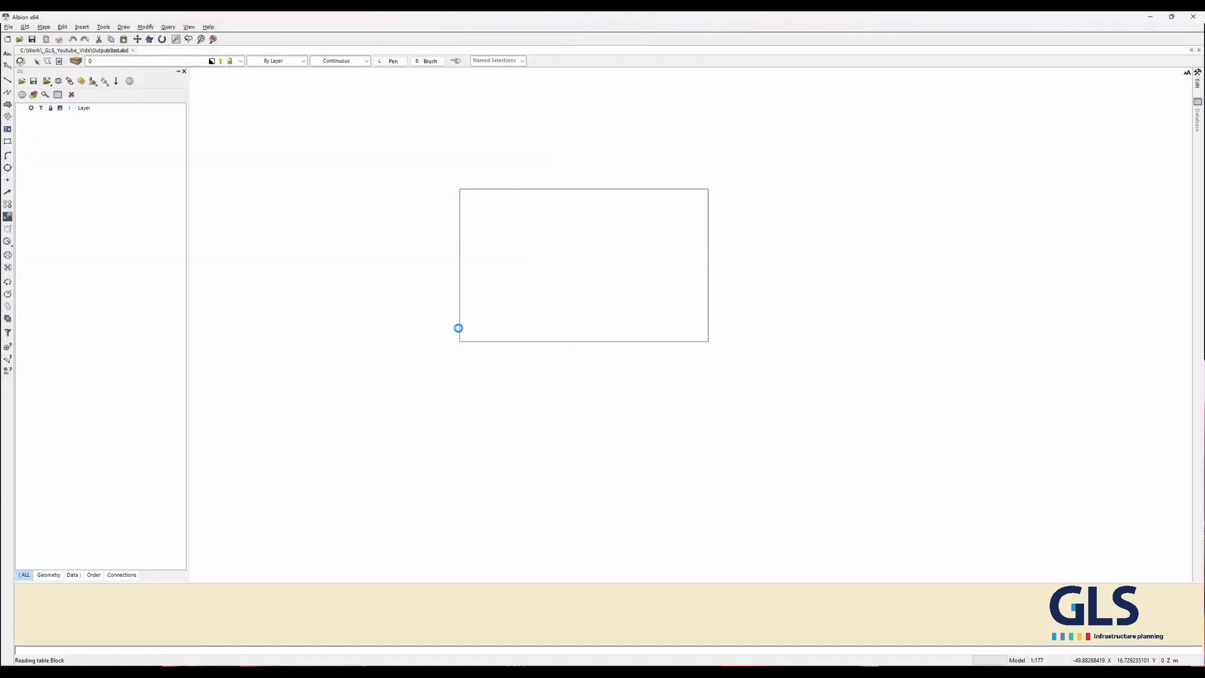
pyautogui.click(532, 187)
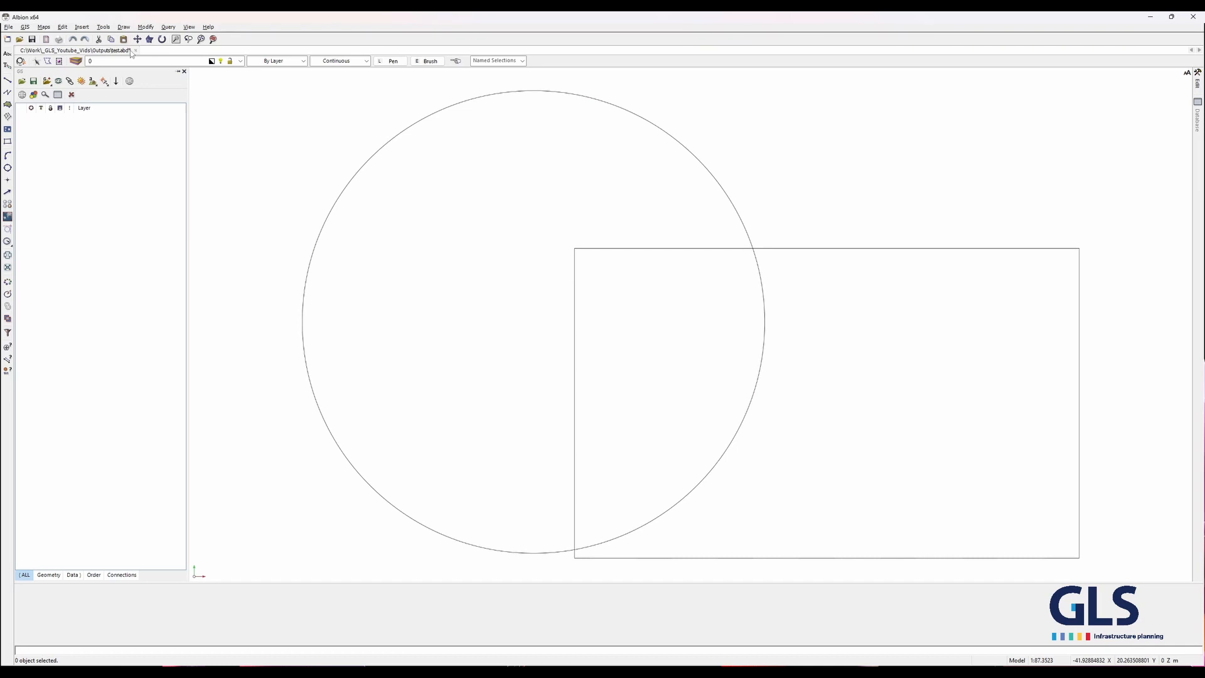
# - Save the merged drawing under the new name "rectangle+circle" in the Outputs folder, and close it
pyautogui.click(8, 27)
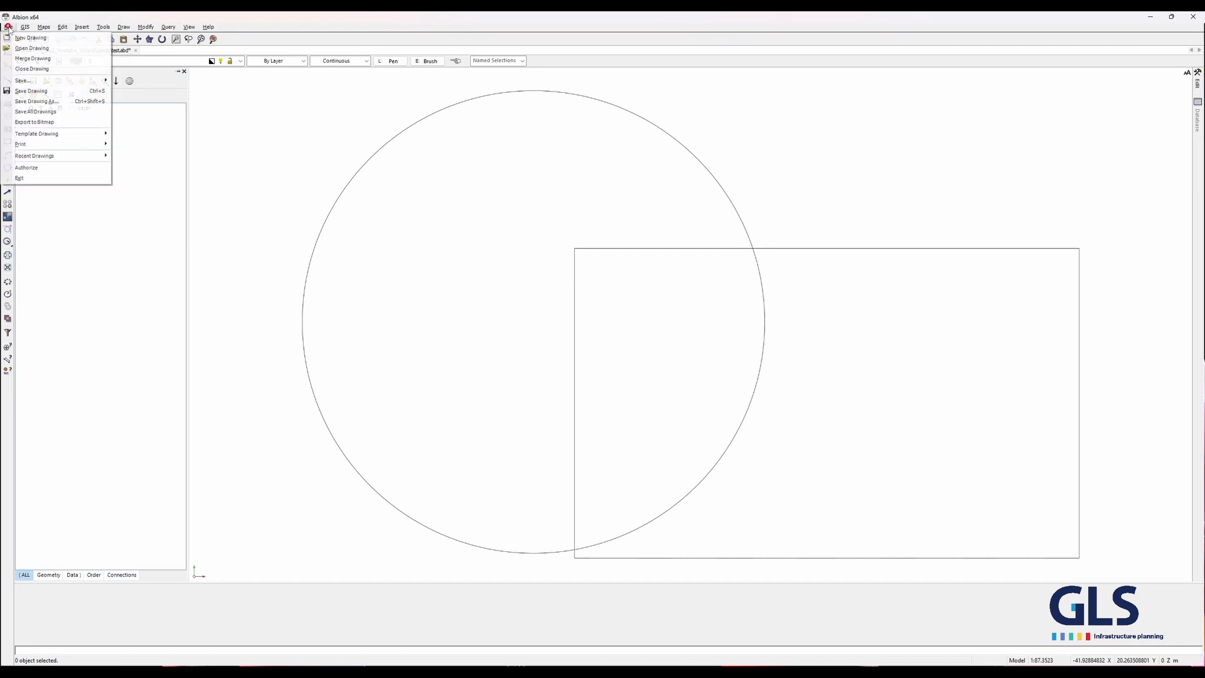
pyautogui.click(49, 102)
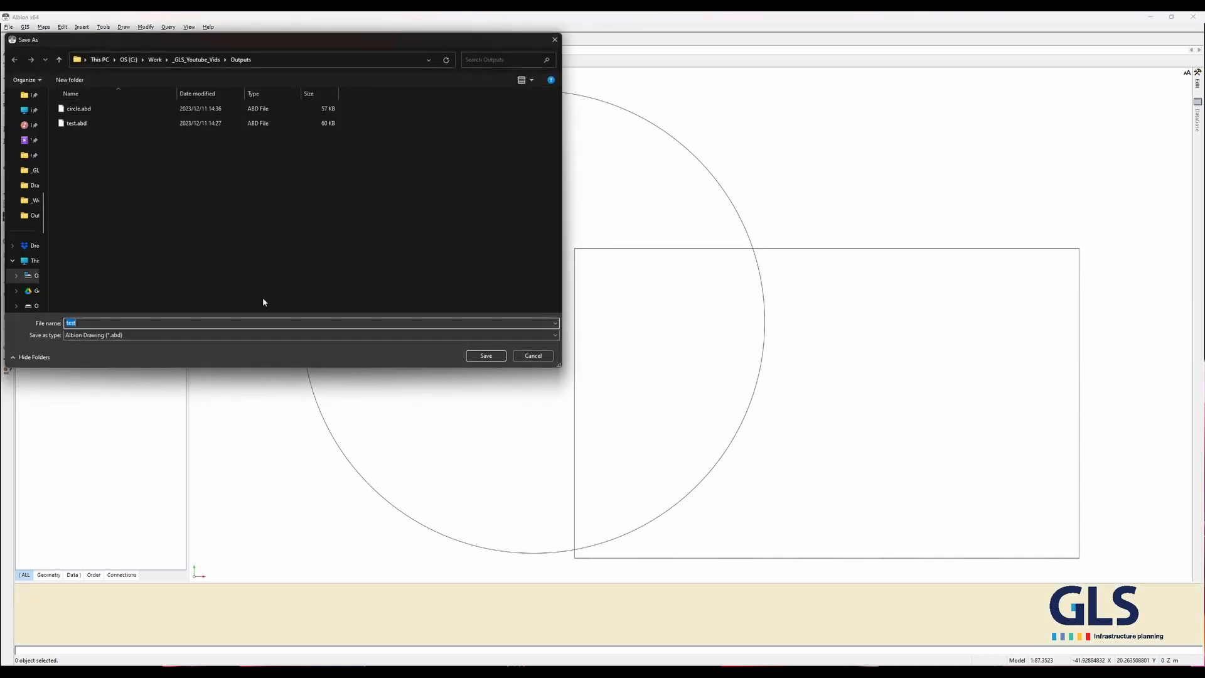
pyautogui.write('rectangle')
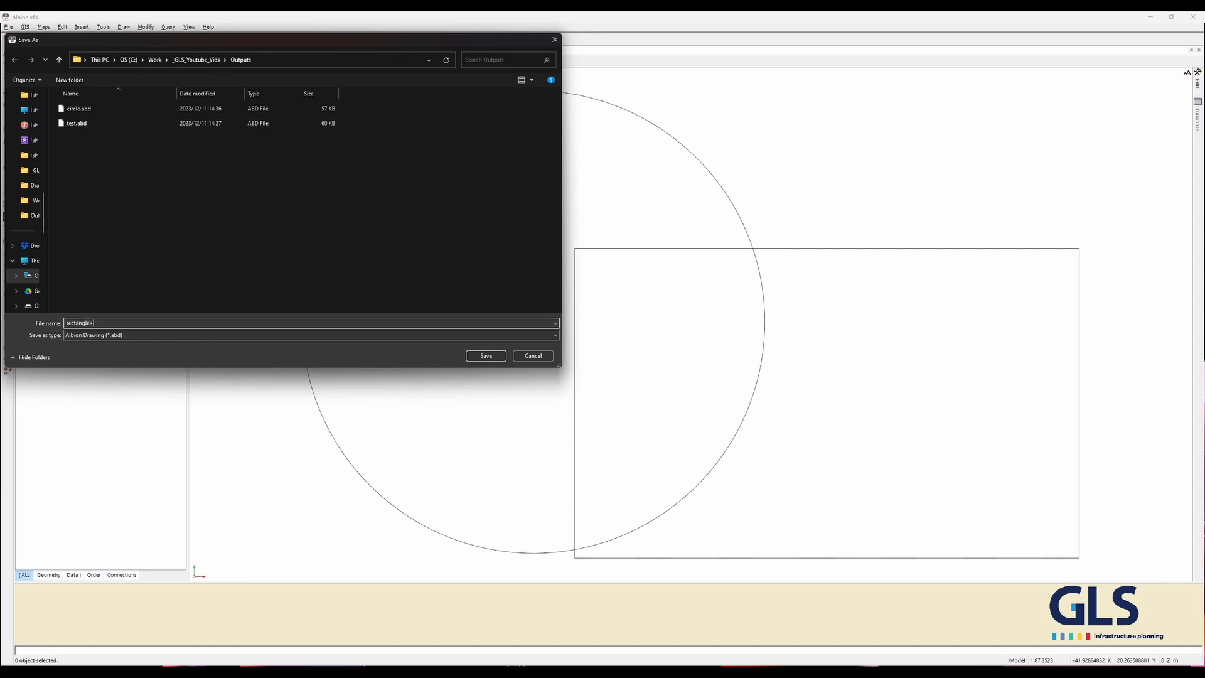
pyautogui.write('+circle')
pyautogui.press('Return')
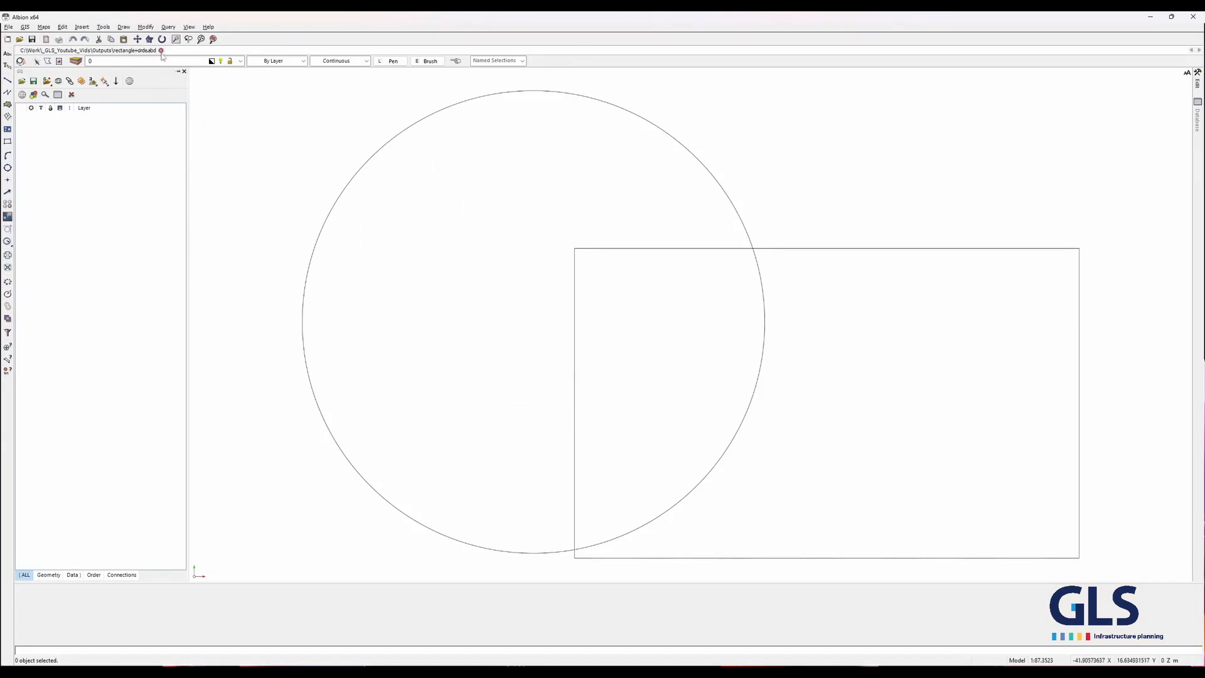
pyautogui.click(160, 51)
# - Switch to File Explorer and check the saved circle.abd and rectangle+circle.abd files in the Outputs folder
pyautogui.moveTo(539, 664)
pyautogui.click(493, 630)
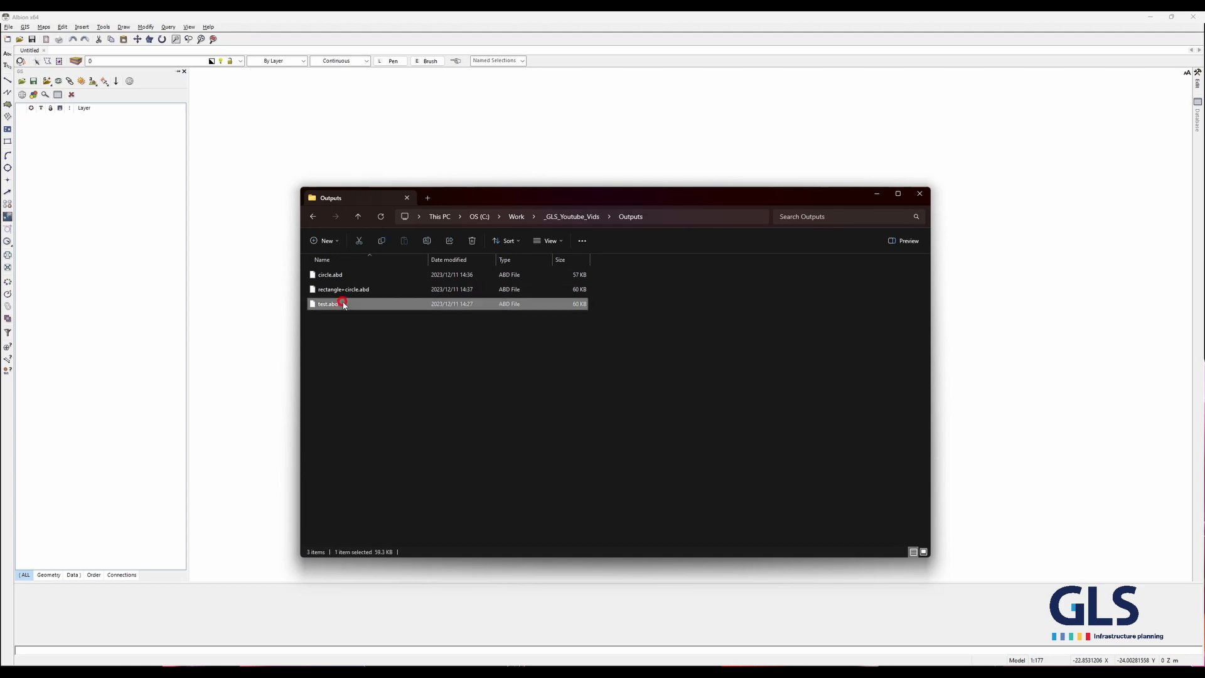
pyautogui.click(339, 278)
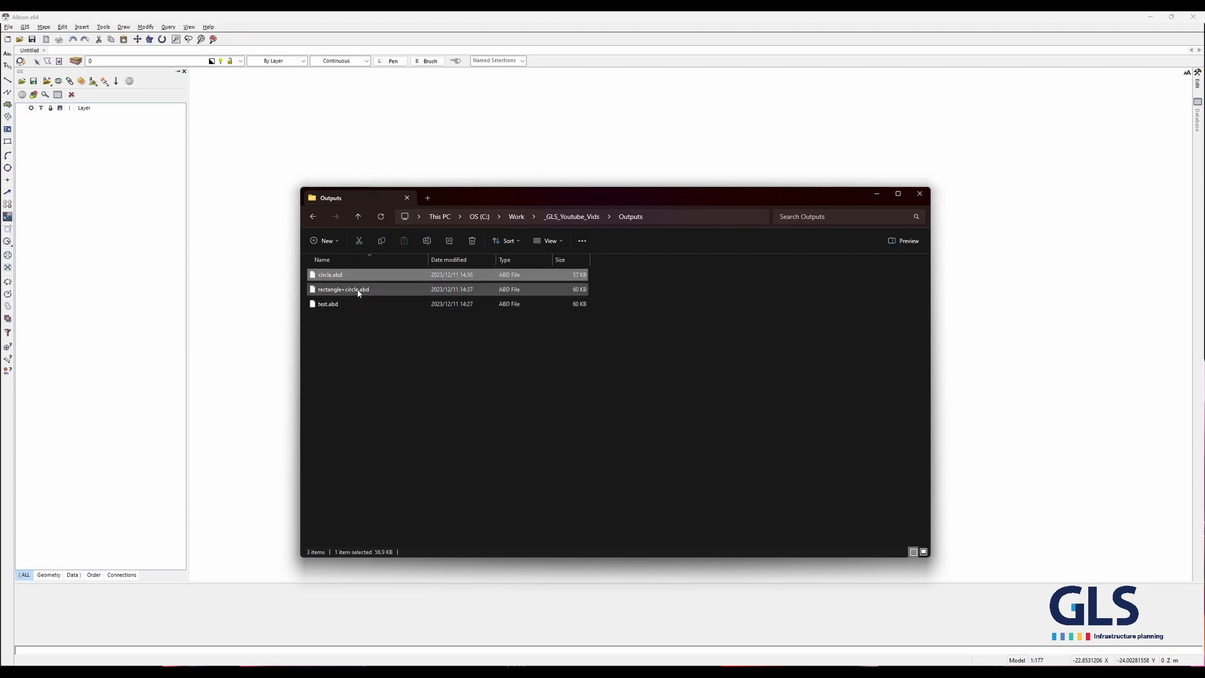
pyautogui.click(358, 291)
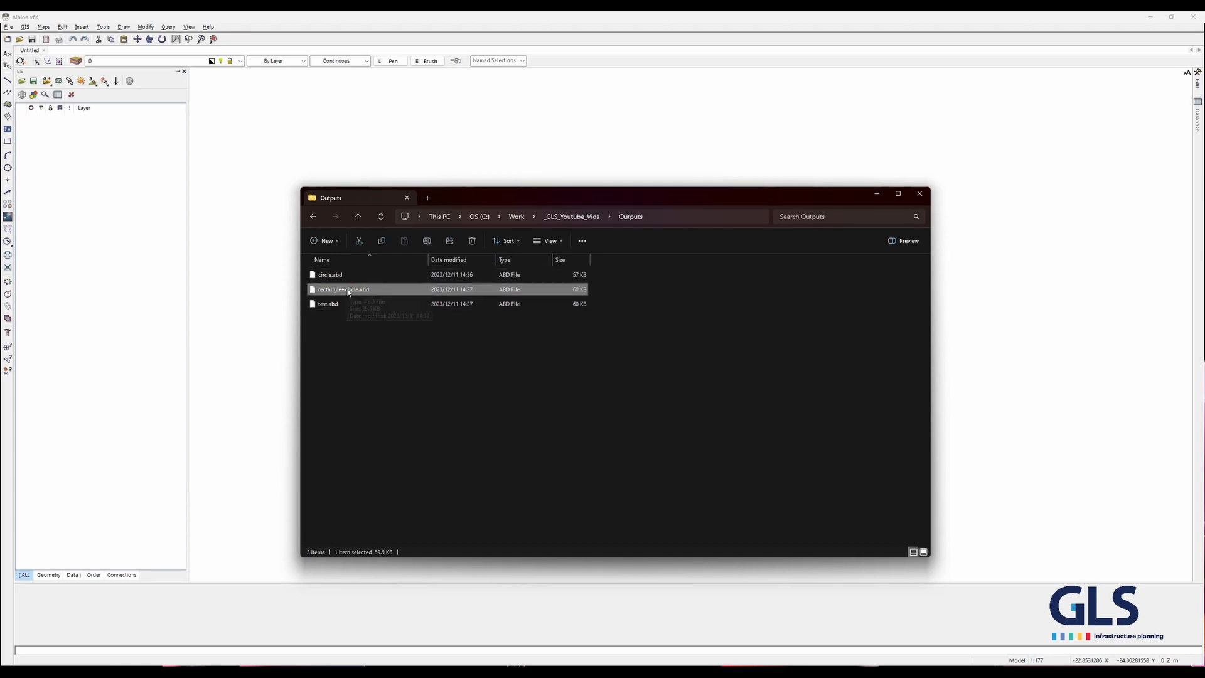